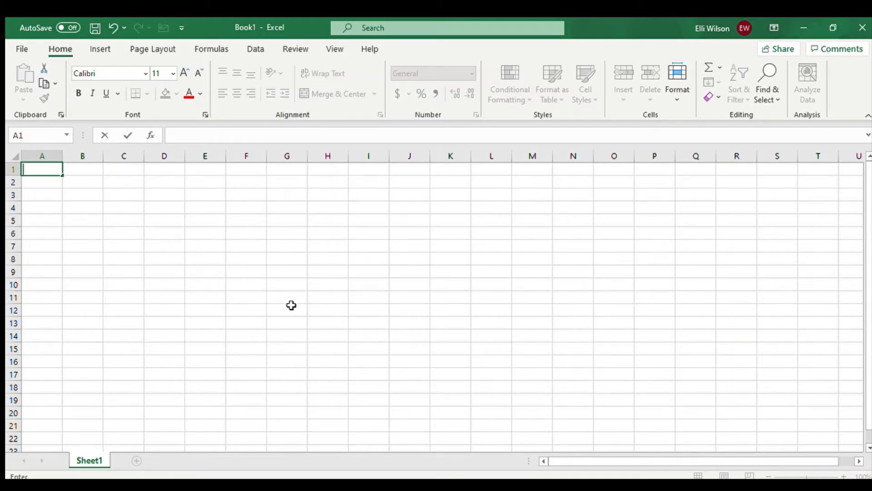
- Enter the title 'Travel Budget' in A1, leaving a blank row beneath it
text(avel Budget)
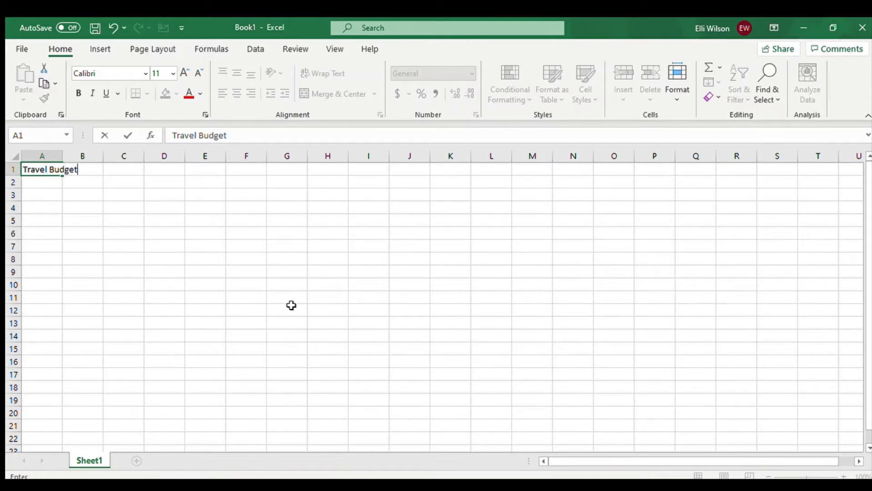
key(Return)
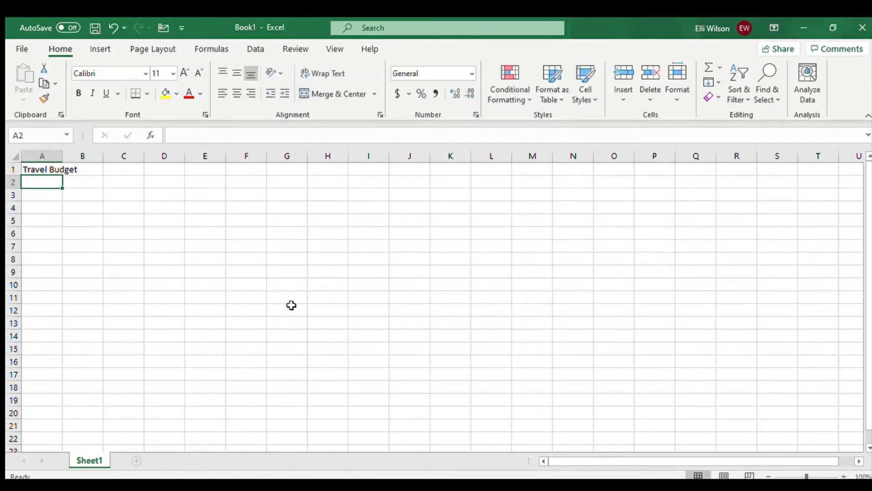
key(Return)
- List Flights, Accomodation, Meals, Drinks, Activities, Gifts and Incidentals down column A from A3
text(Flights)
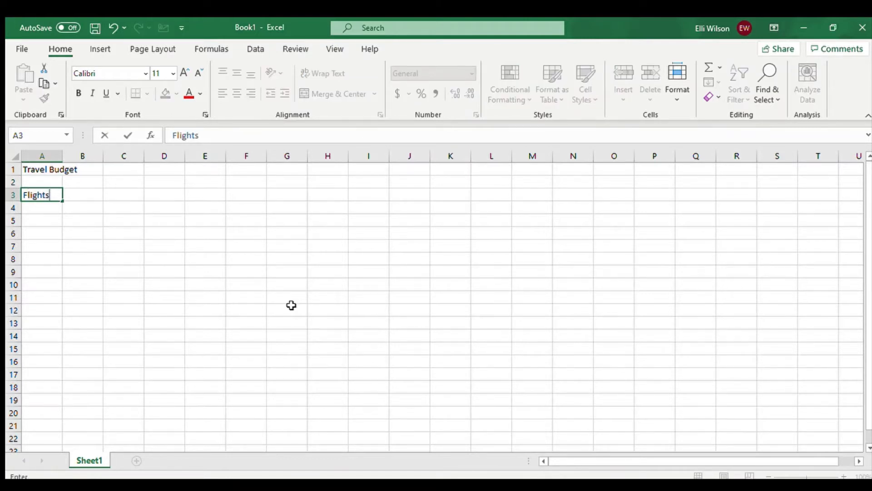
key(Return)
text(Acc)
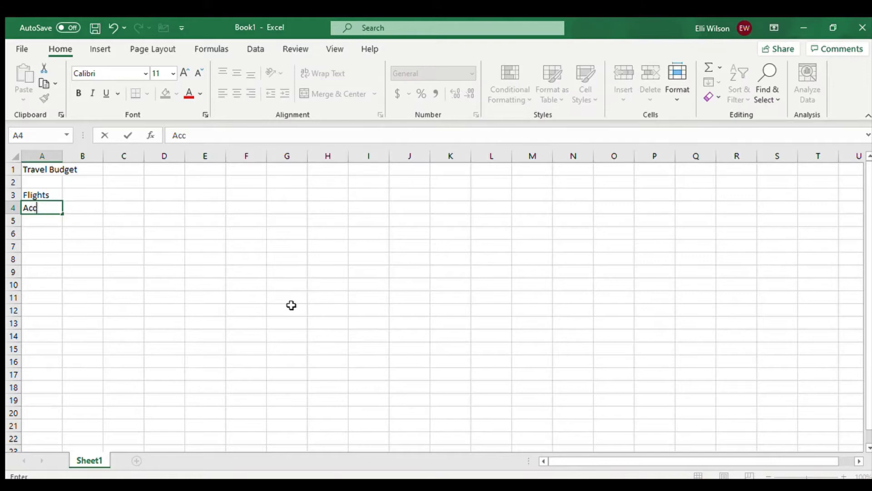
text(omodation)
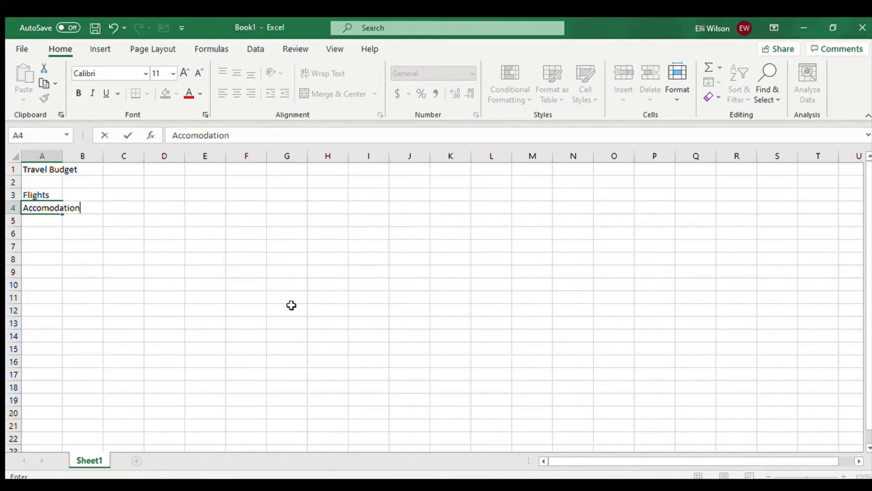
key(Return)
text(Meals)
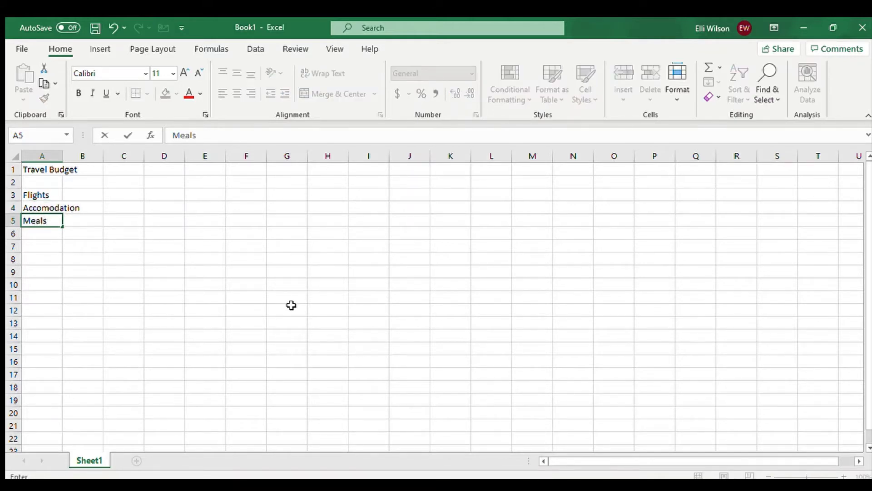
key(Return)
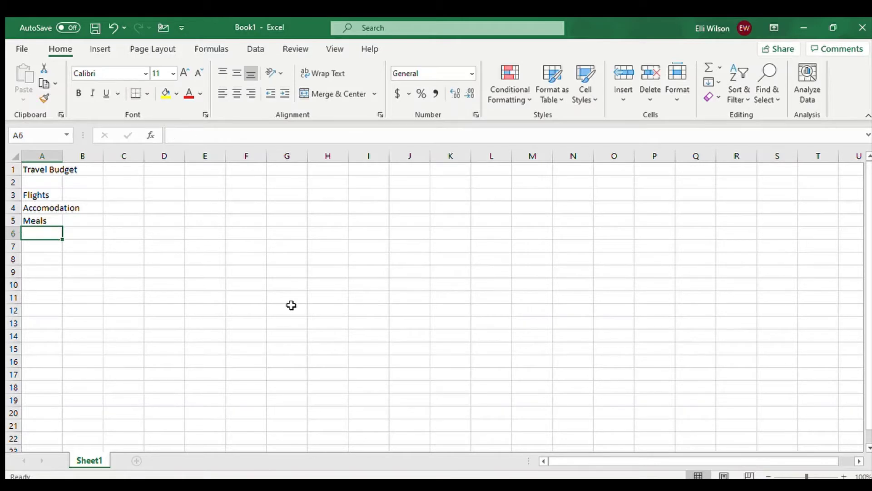
text(Drinks)
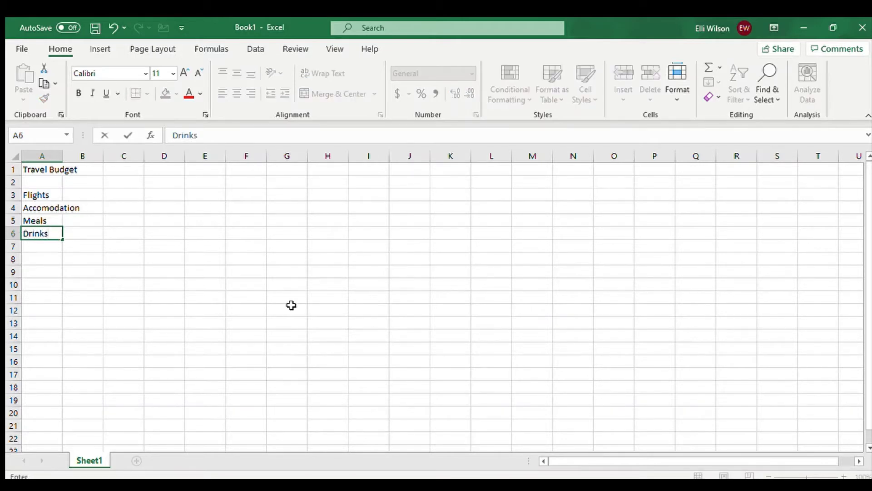
key(Return)
text(Activ)
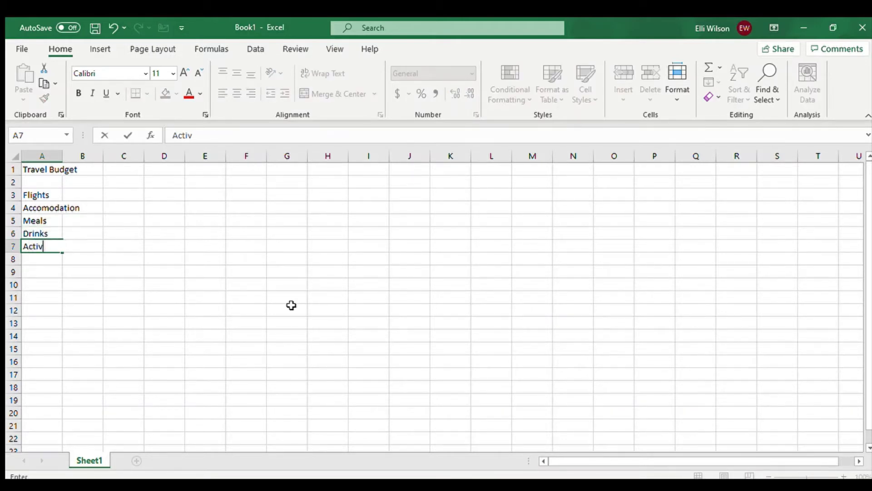
text(ities)
key(Return)
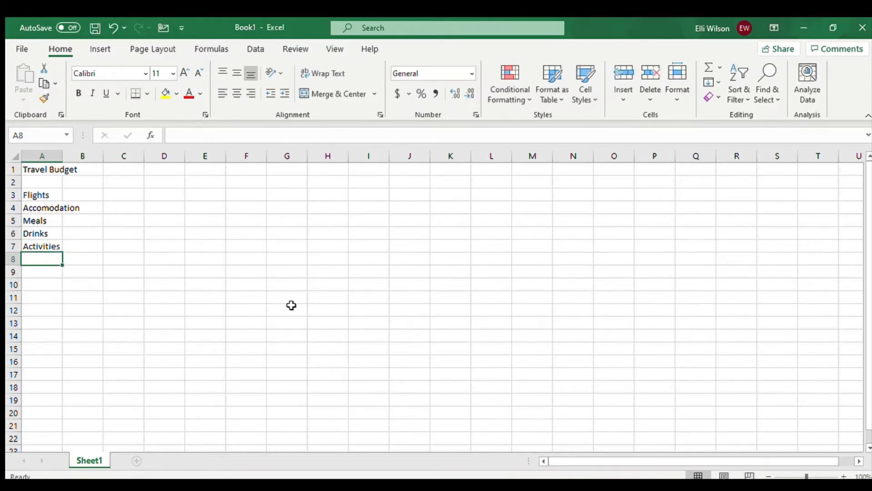
text(Gifts)
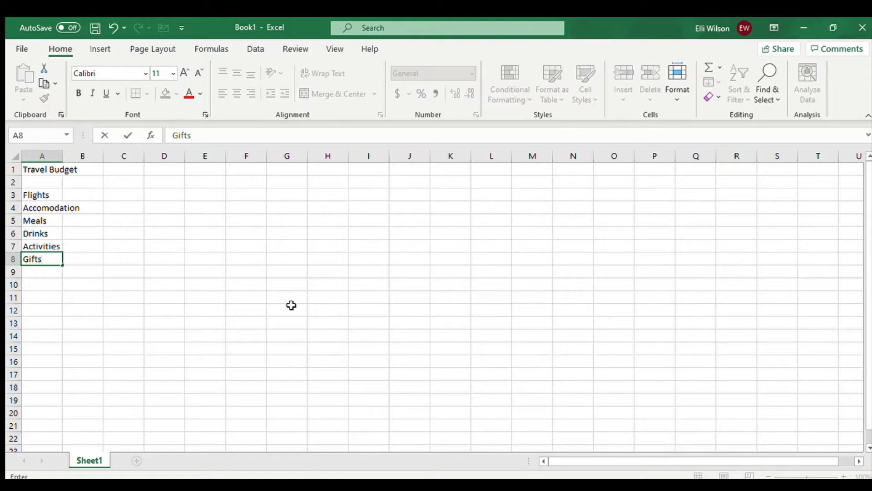
key(Return)
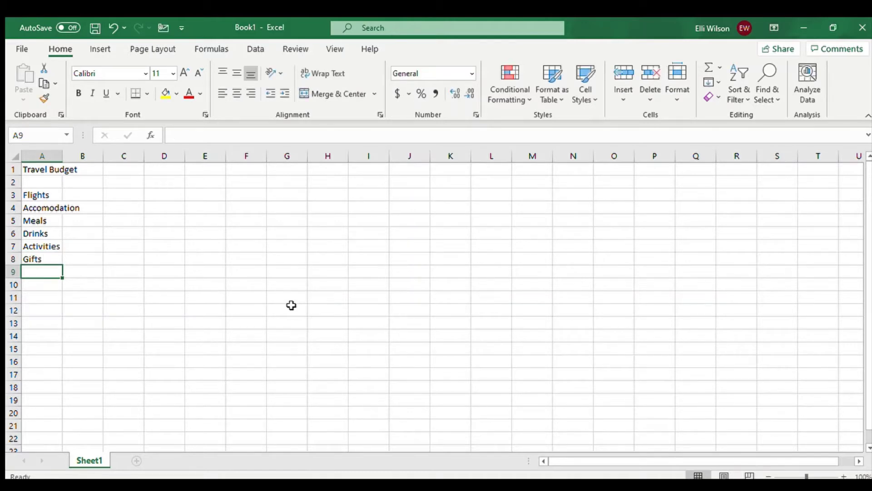
text(I)
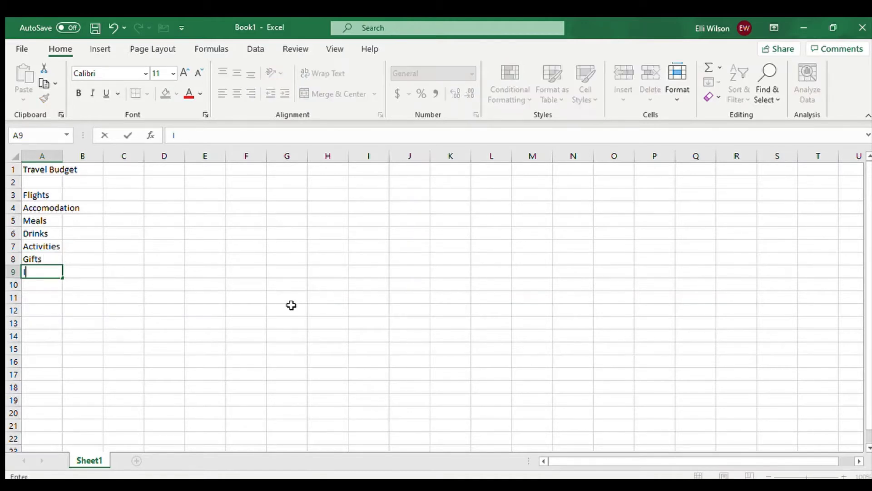
text(ncidentals)
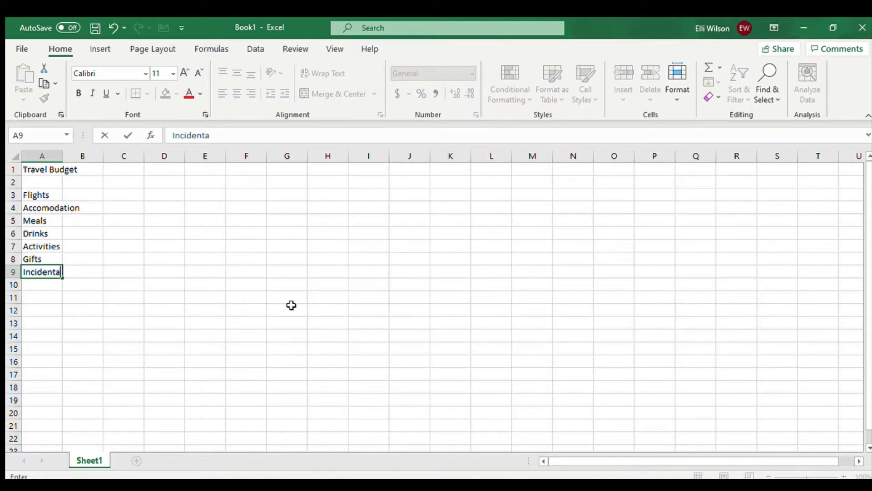
- Widen column A and make the Travel Budget title bold at font size 18
click(300, 320)
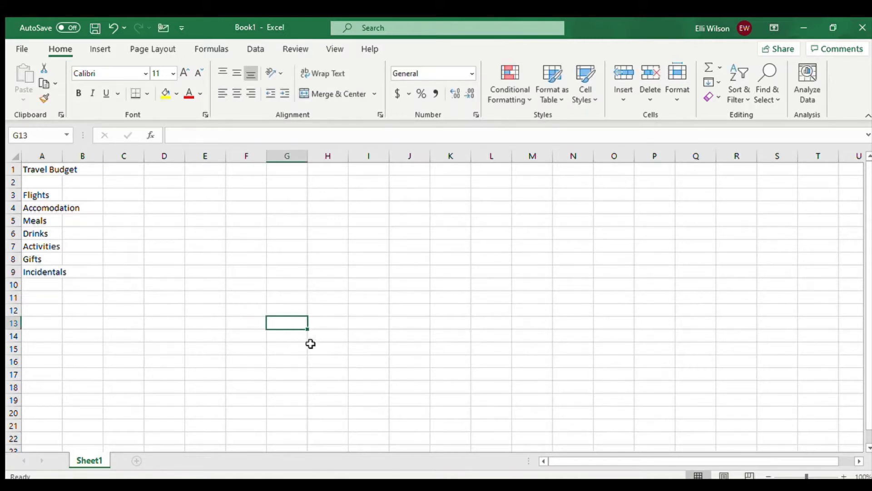
drag(61, 160, 128, 166)
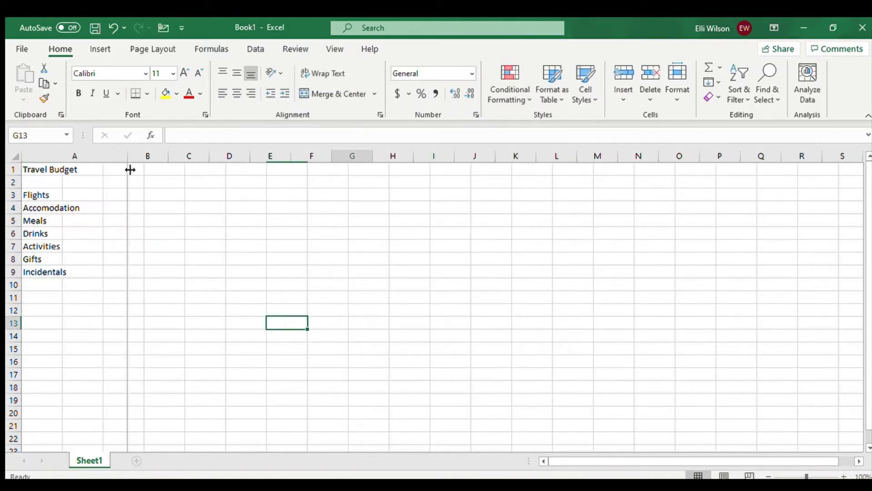
click(85, 170)
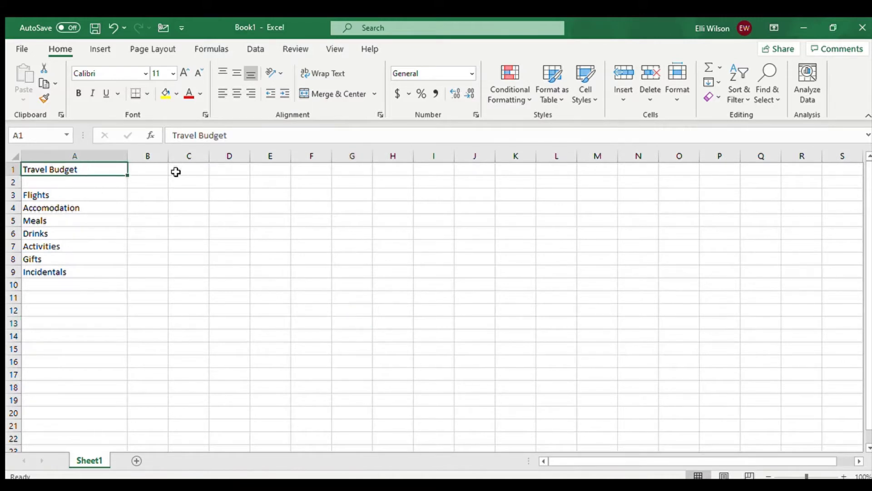
click(83, 96)
click(136, 96)
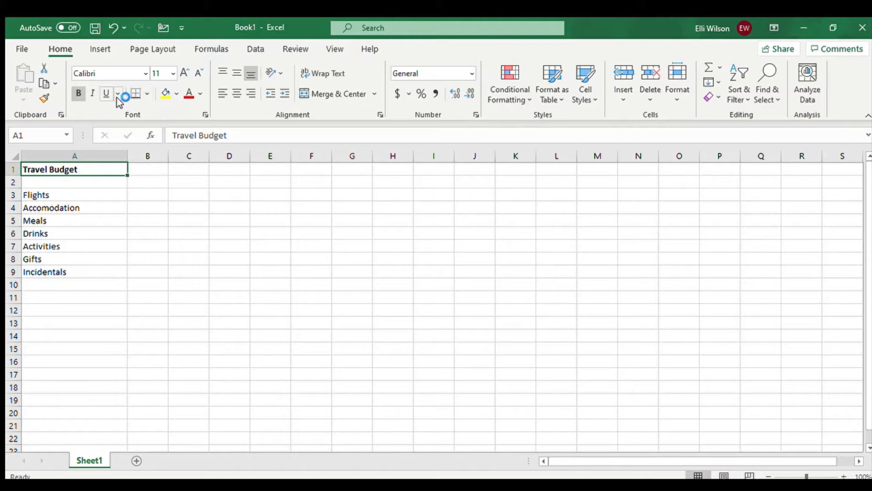
click(183, 72)
click(182, 73)
click(183, 73)
click(183, 74)
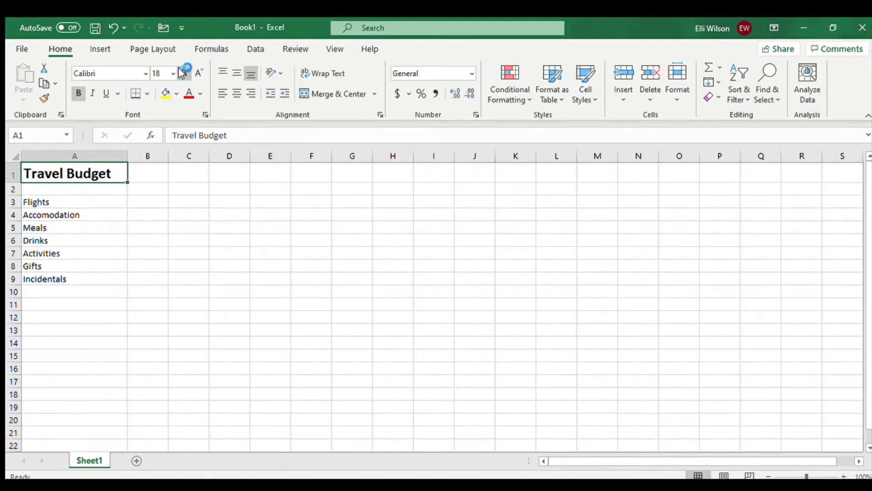
click(183, 74)
click(187, 243)
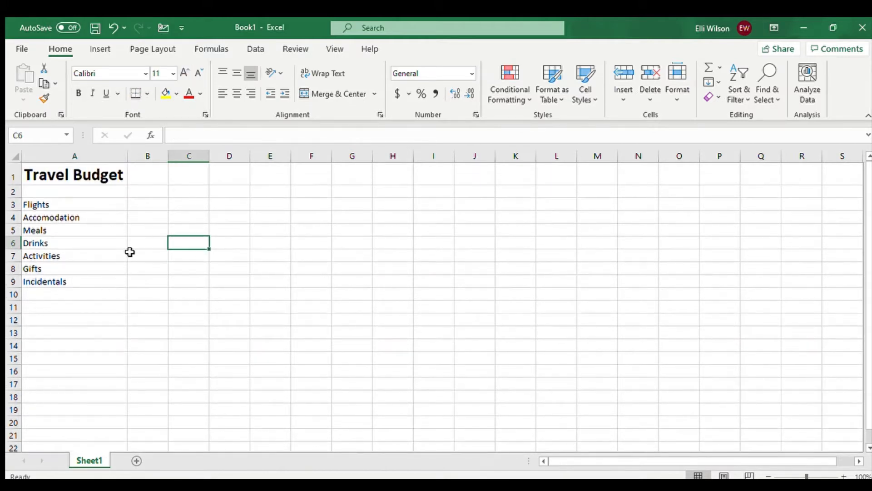
- Widen columns B and C
drag(111, 205, 150, 209)
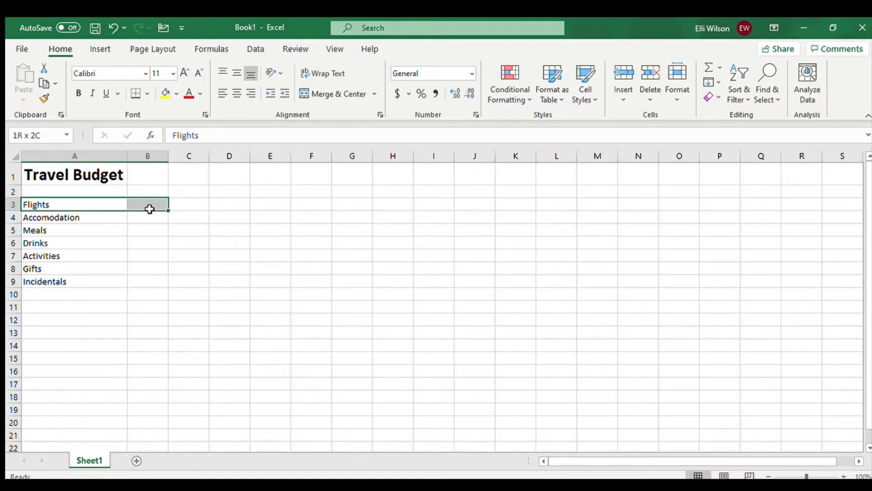
click(145, 302)
drag(169, 157, 257, 158)
drag(189, 160, 200, 160)
- Add Budget and Actual headings in B2:C2 and a Total label in A11
click(162, 191)
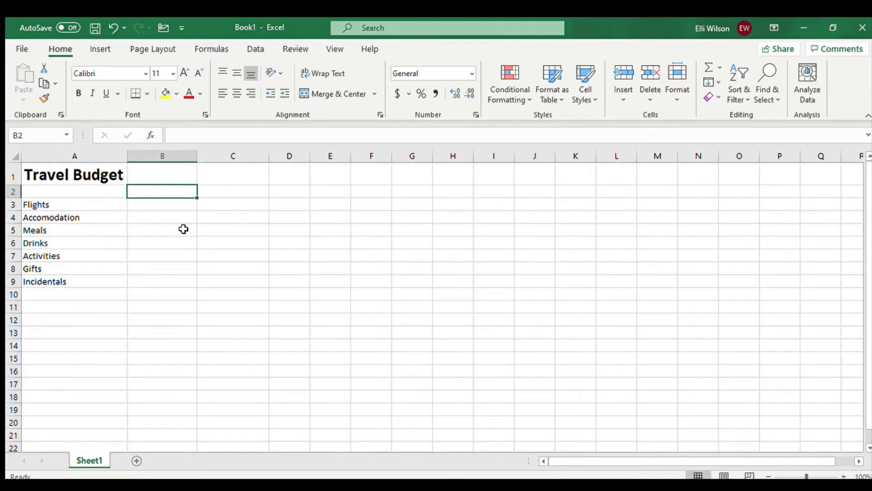
text(Budget)
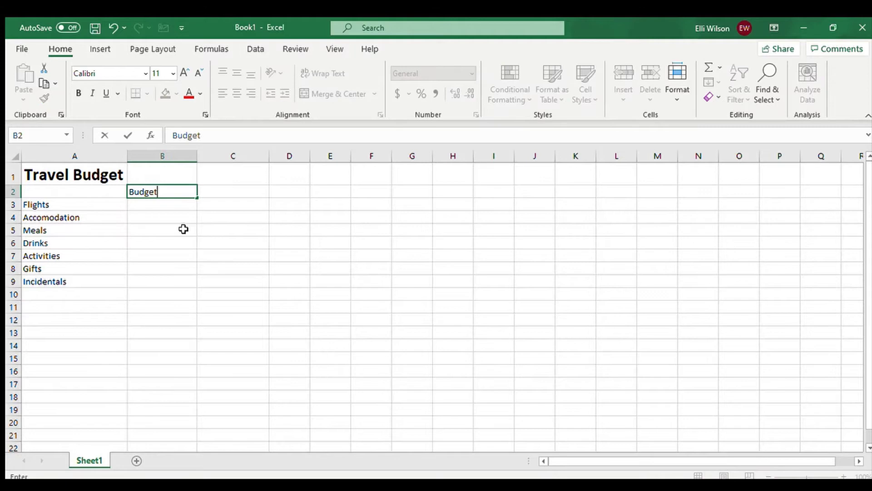
key(Tab)
text(Actual)
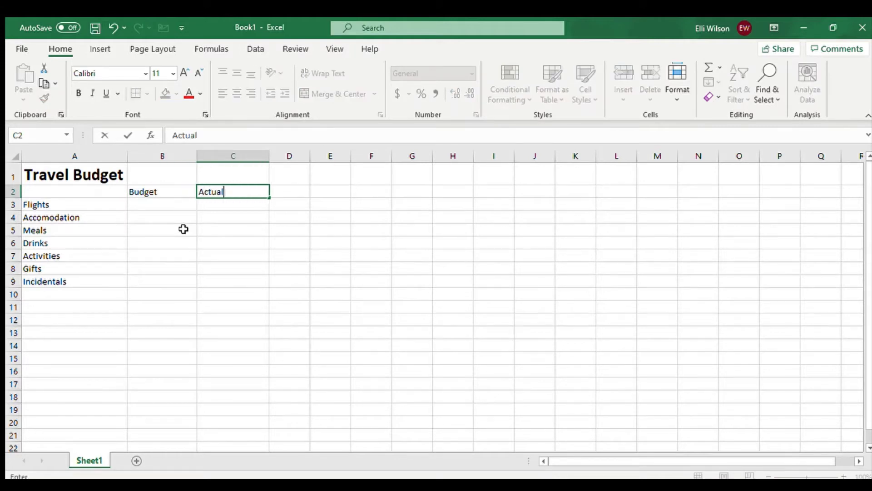
key(Tab)
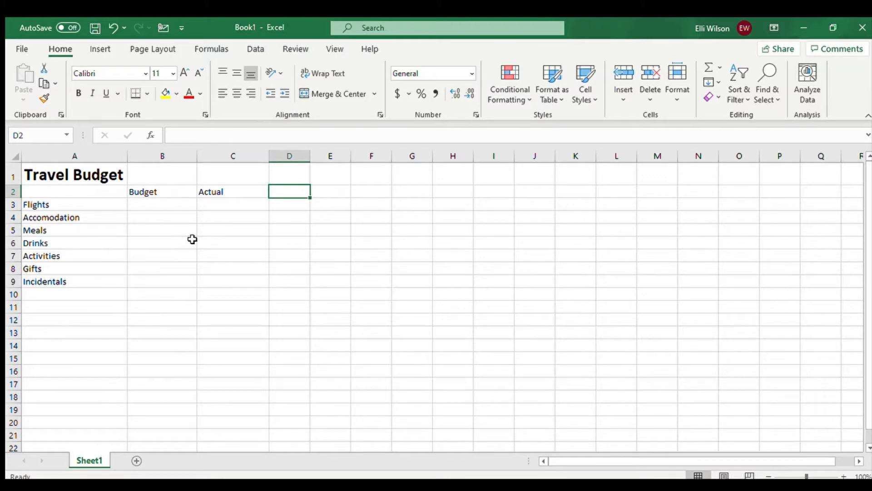
click(94, 309)
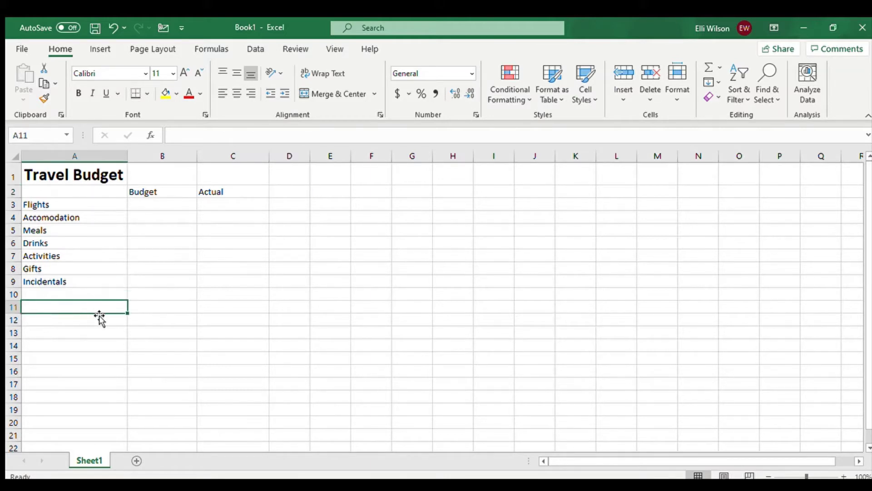
text(Ttal)
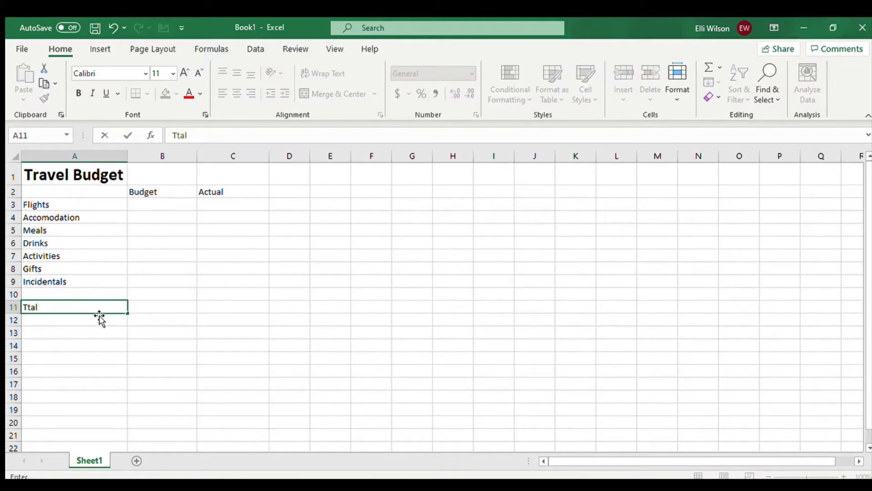
key(BackSpace)
key(BackSpace)
key(BackSpace)
text(otal)
click(307, 229)
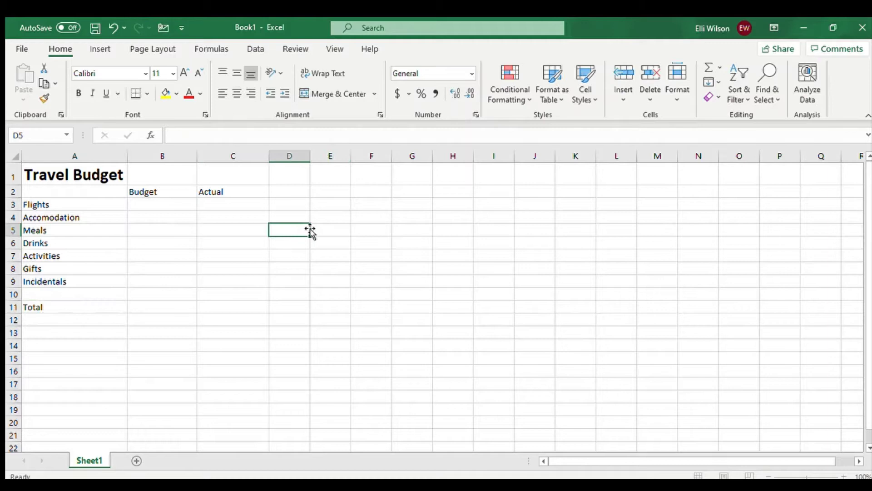
- Widen column D and enter the heading Variance in D2, correcting the misspelling 'Varience'
drag(310, 160, 339, 160)
click(310, 190)
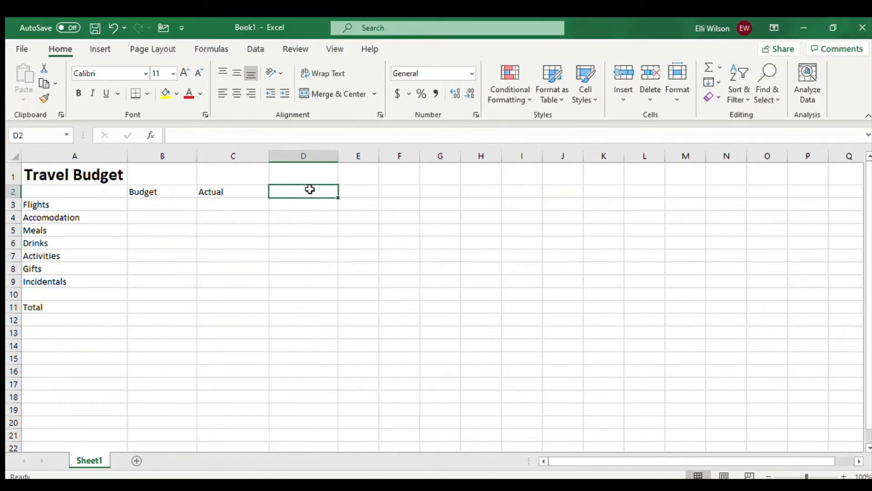
text(Vari)
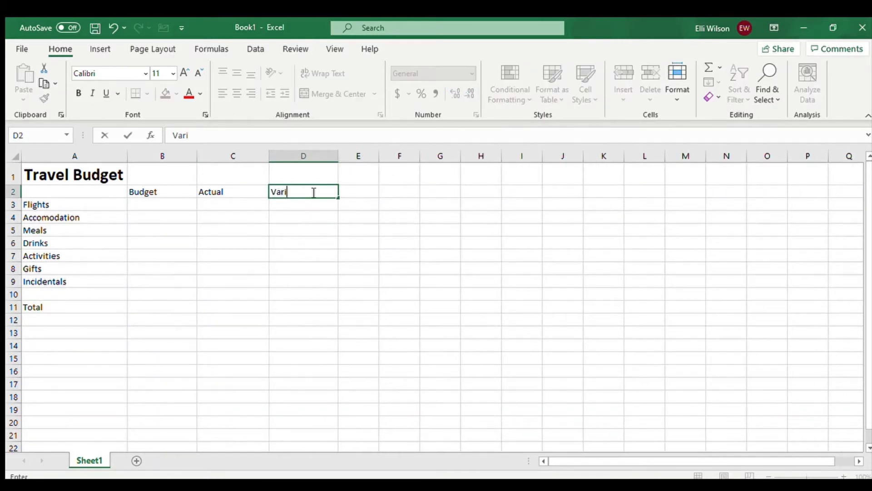
text(ence)
click(313, 285)
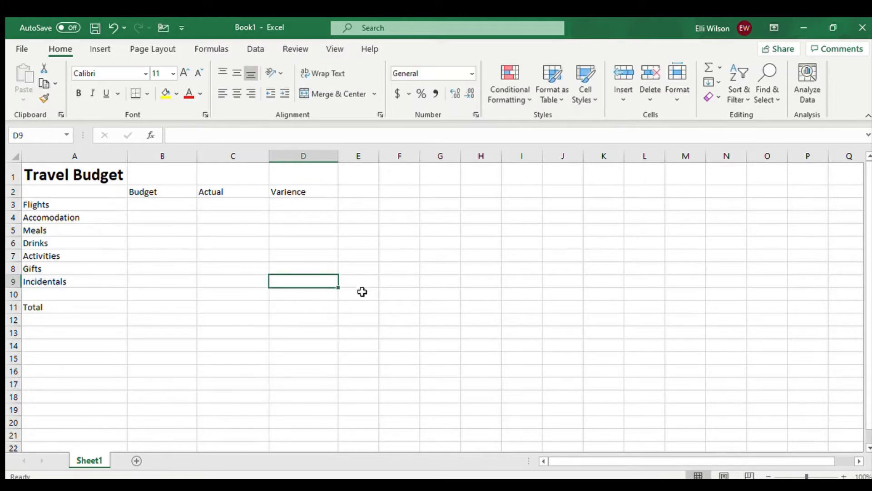
click(301, 189)
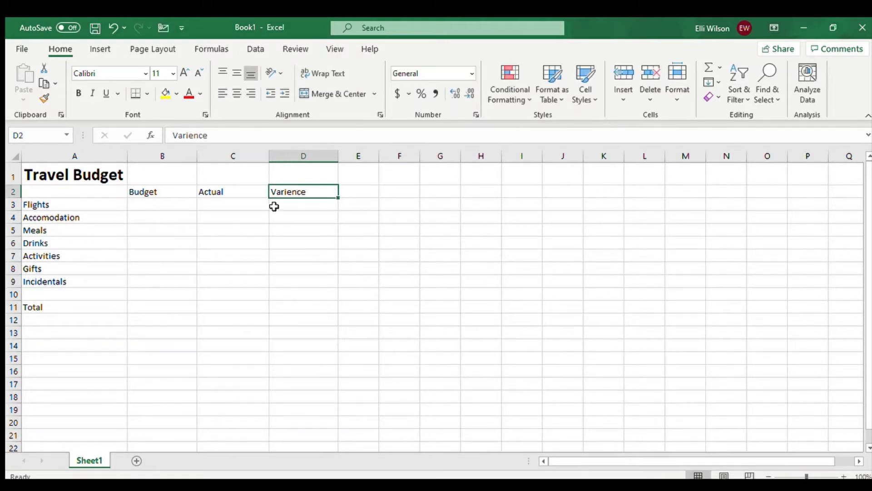
click(252, 240)
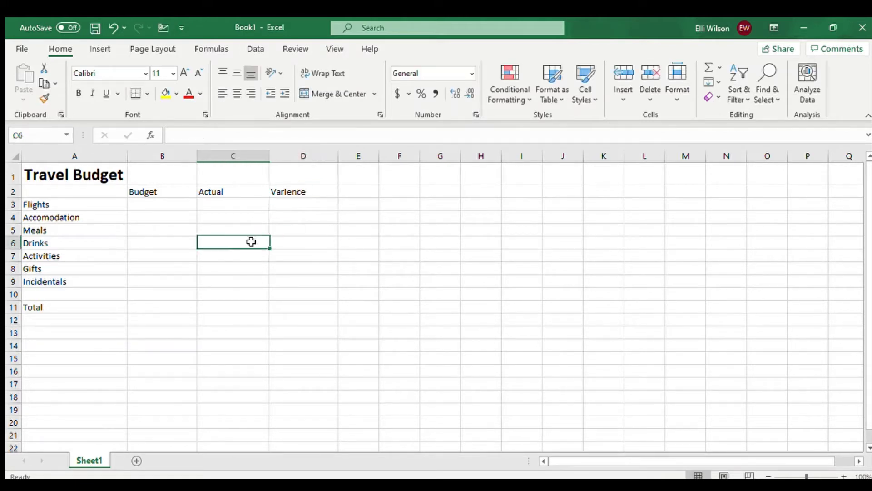
click(293, 191)
click(194, 135)
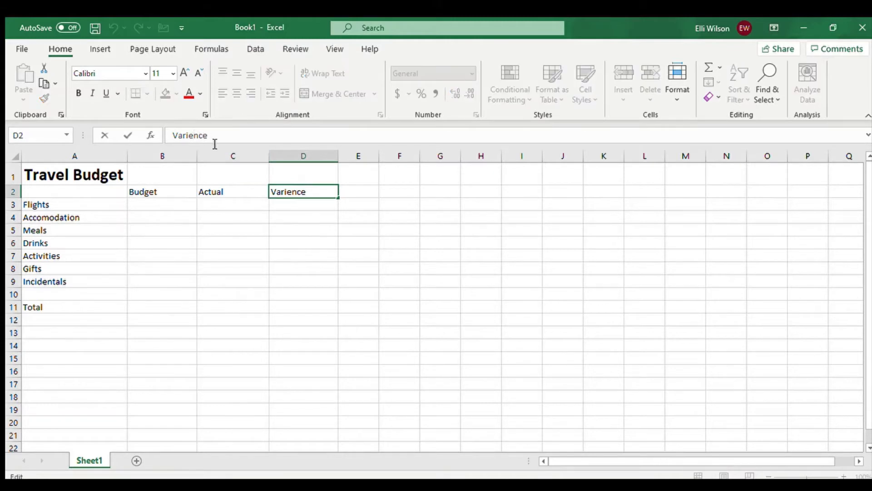
key(BackSpace)
text(a)
click(316, 406)
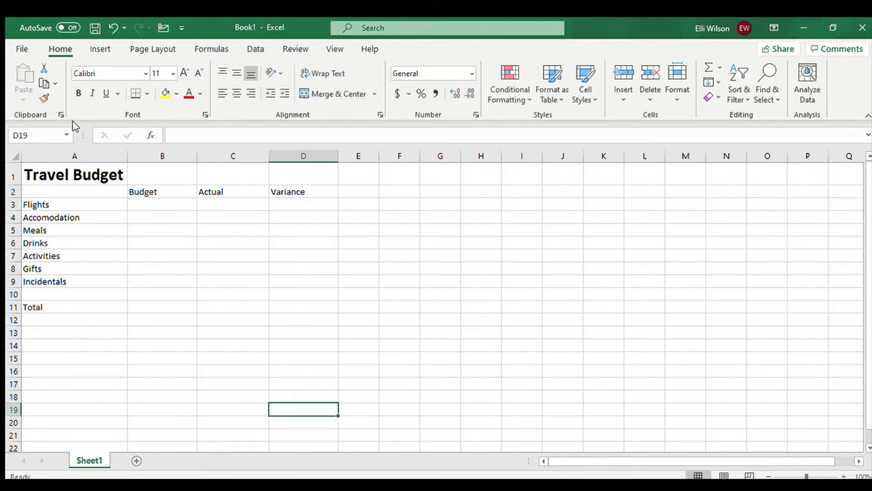
- Apply All Borders to the table A2:D11
click(112, 197)
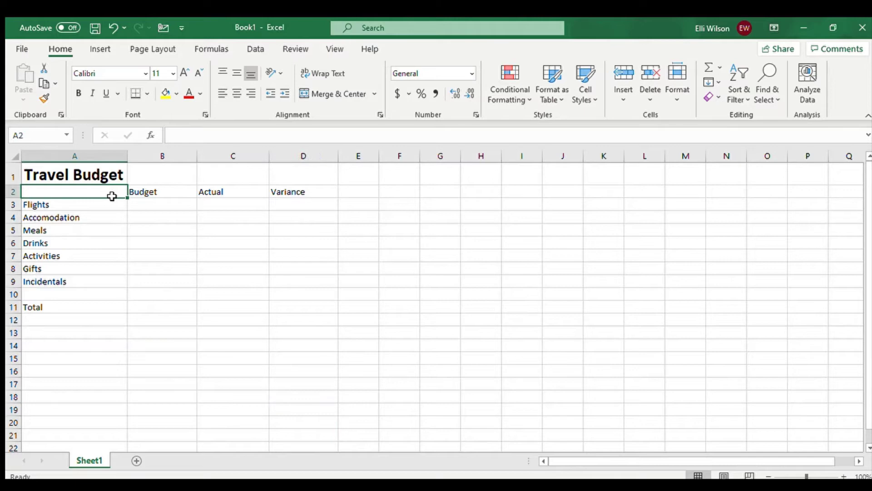
drag(111, 197, 288, 306)
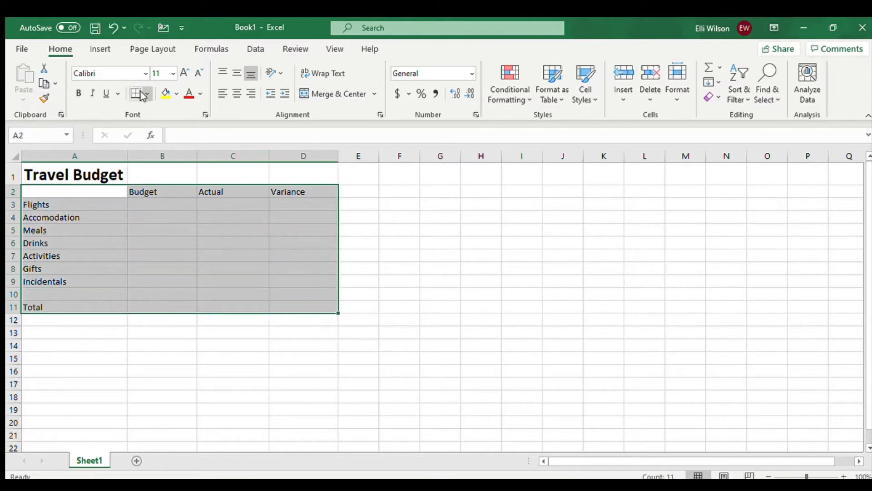
click(411, 278)
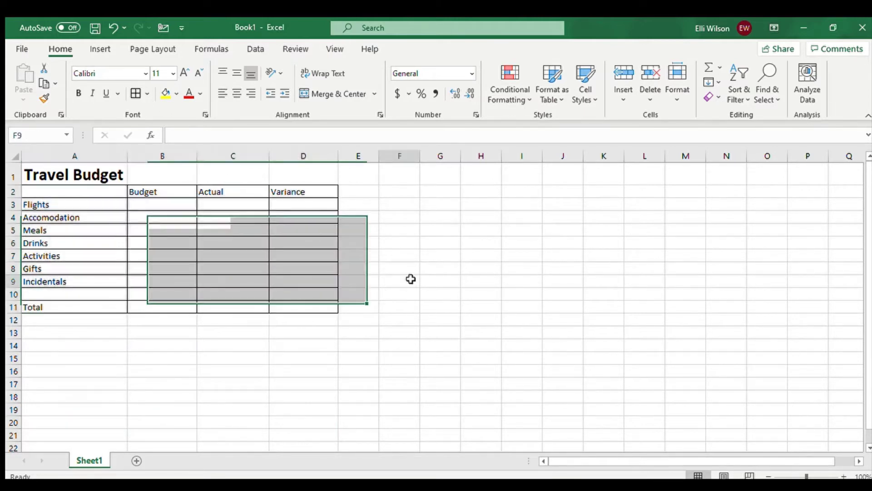
- Centre the Budget, Actual and Variance headers in B2:D2, making them bold and size 14
click(291, 190)
drag(291, 190, 156, 191)
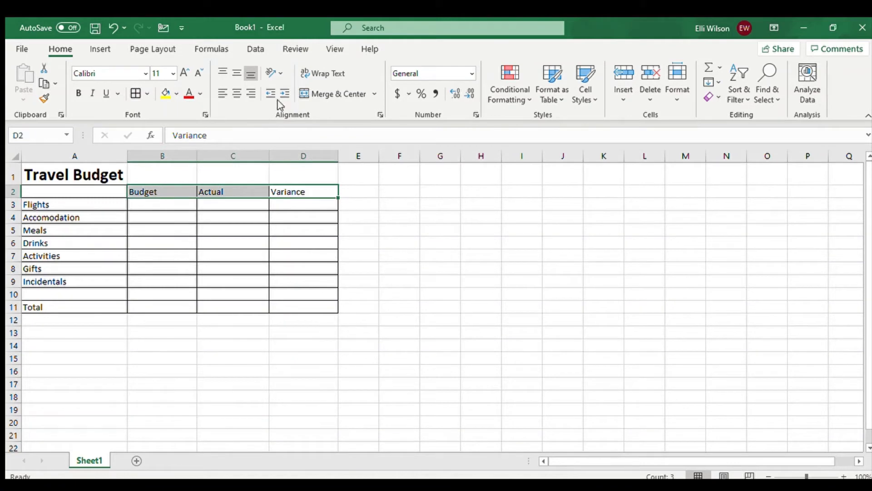
click(237, 93)
click(79, 94)
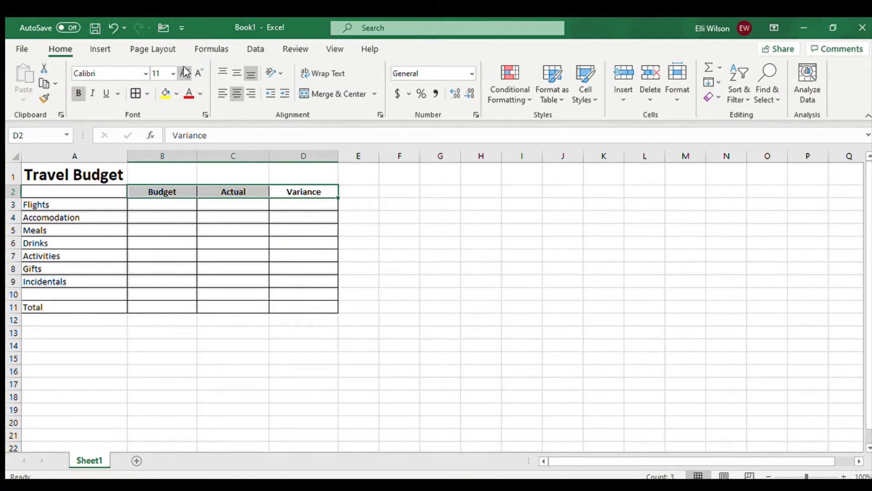
click(184, 73)
click(185, 73)
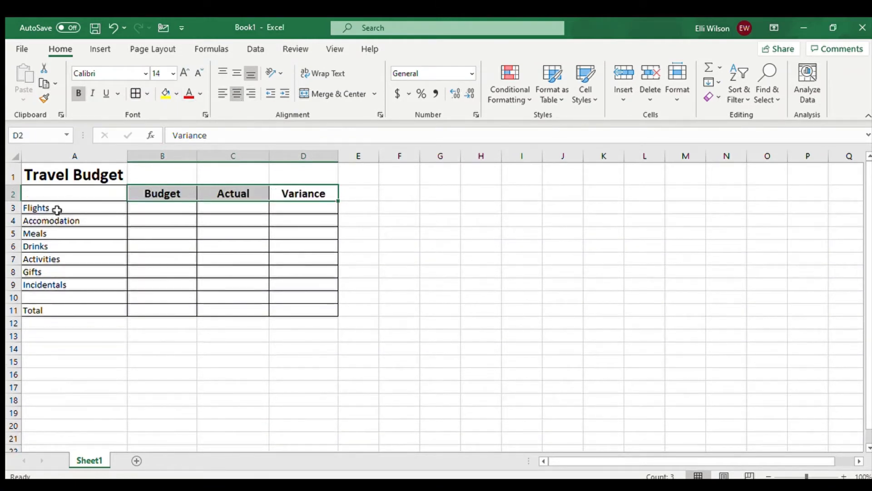
- Make the row labels Flights through Total in column A bold at size 14
drag(57, 208, 34, 310)
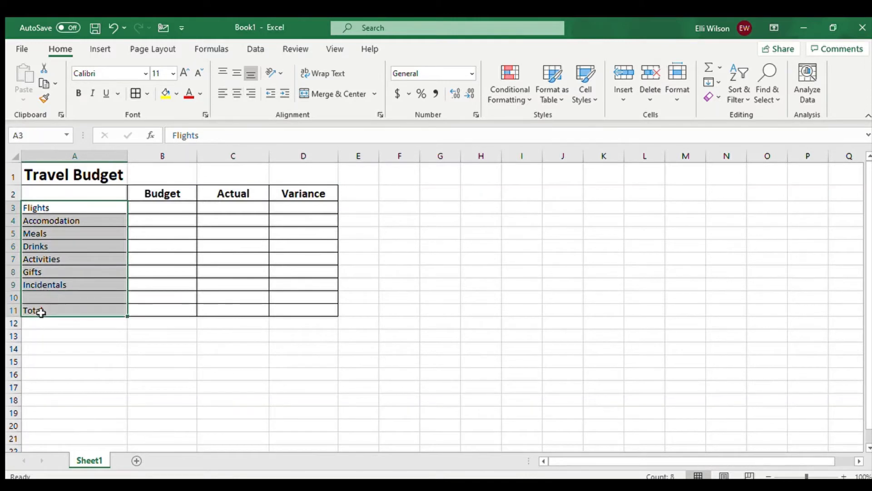
click(78, 94)
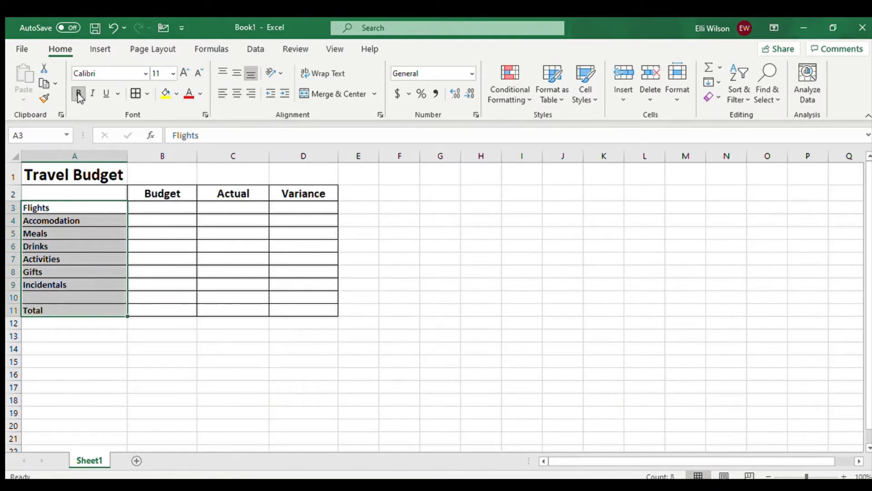
click(185, 72)
click(185, 73)
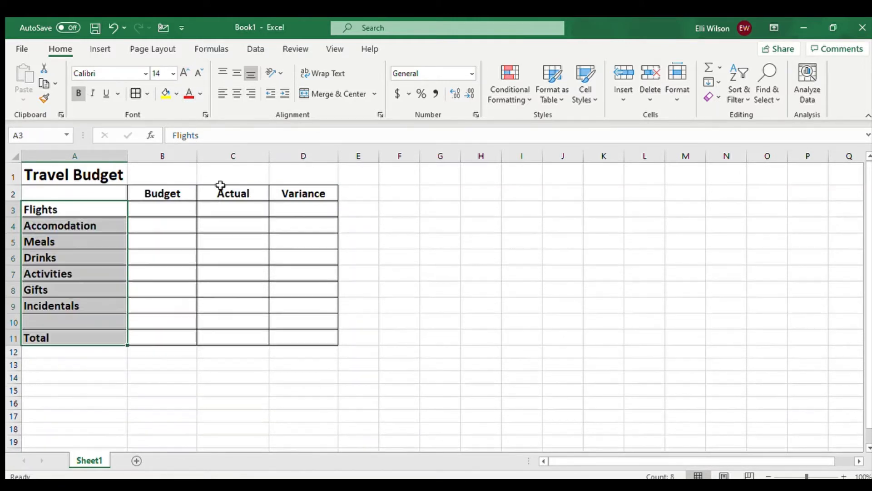
click(467, 286)
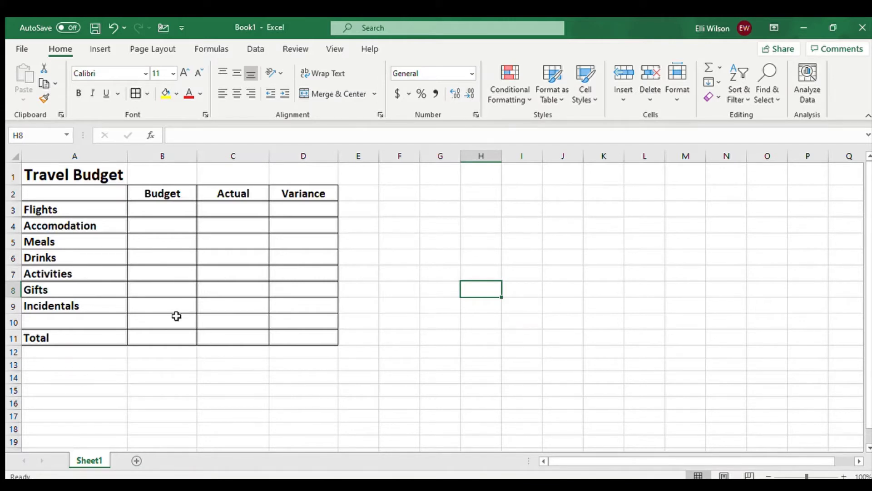
- Enter 5000 as the Budget total in B11
click(181, 334)
text(5)
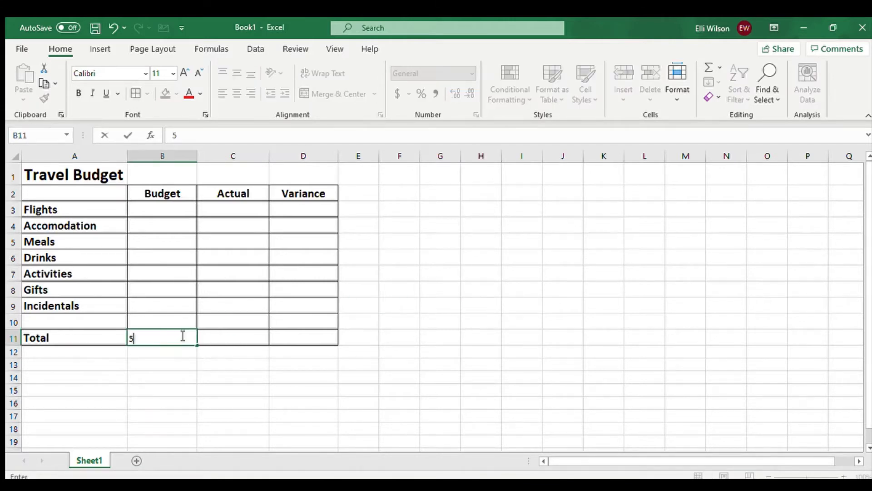
text(000)
click(193, 390)
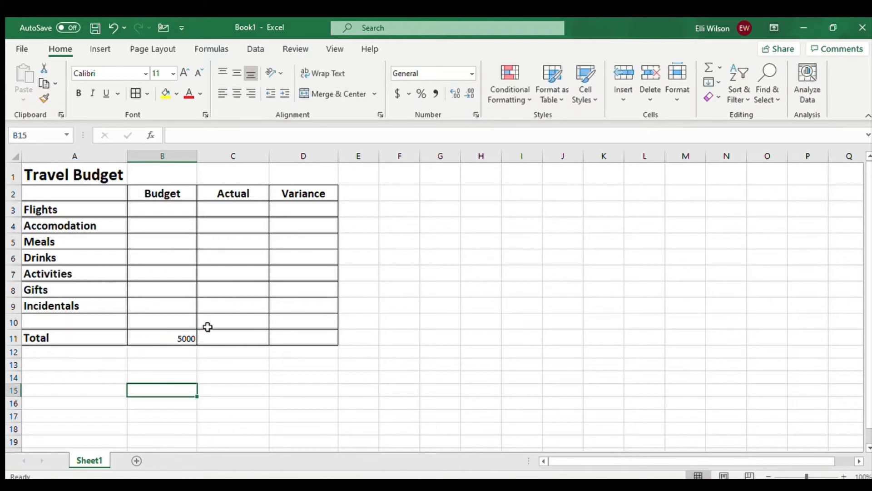
- Format the value cells B3:D11 as Accounting currency
click(171, 154)
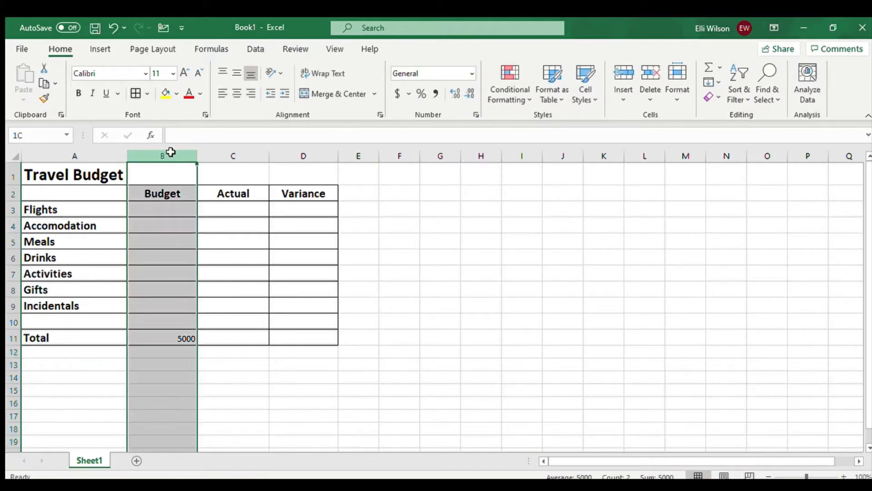
drag(171, 152, 278, 156)
drag(166, 209, 316, 350)
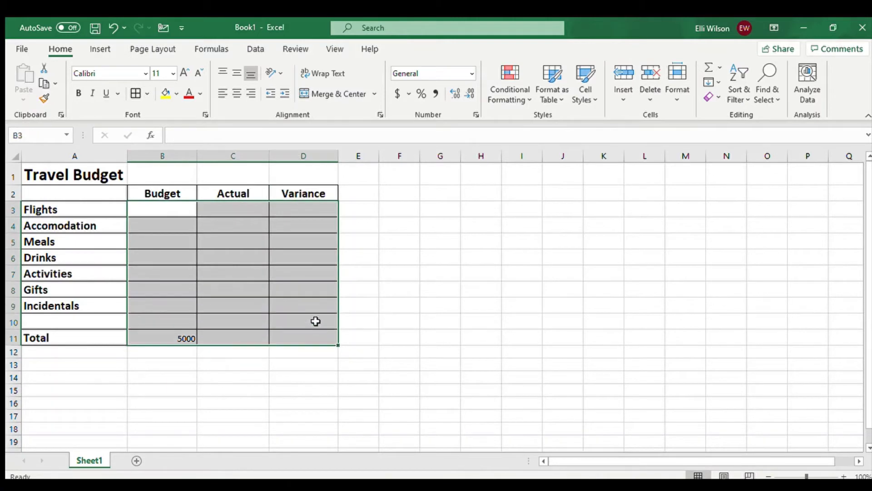
click(398, 94)
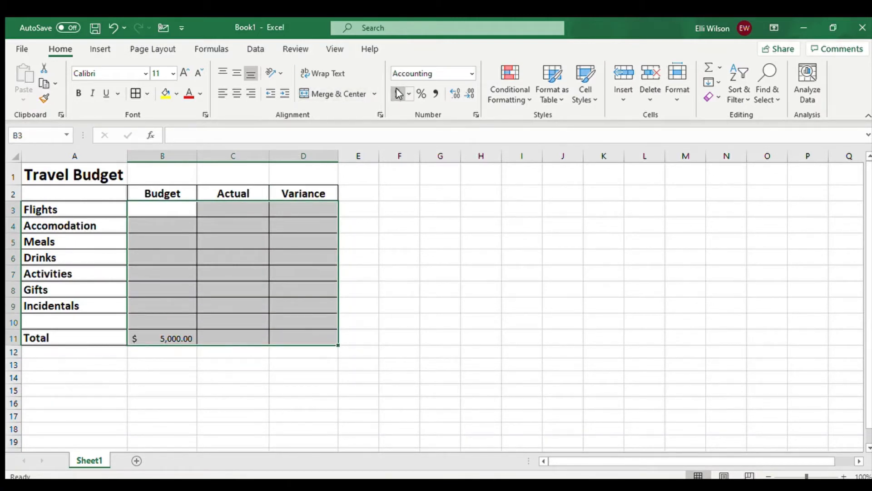
click(454, 340)
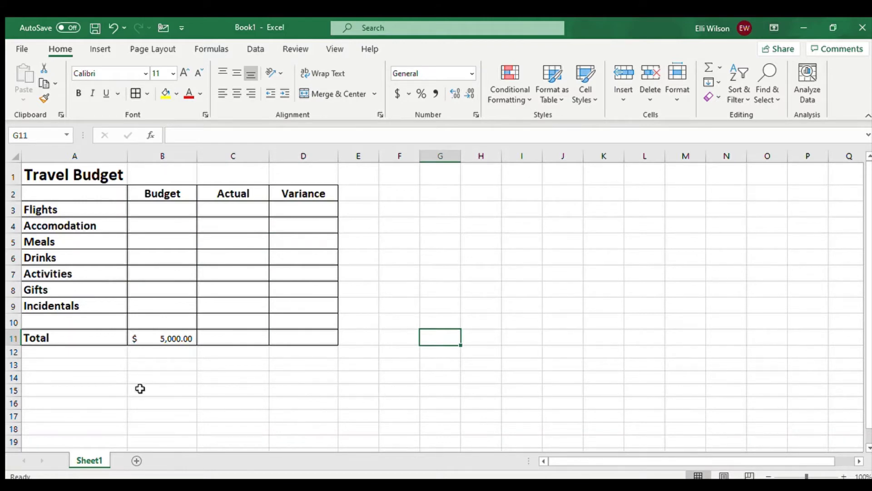
- Enter the note '*** one week in Bali' in cell A14
click(124, 378)
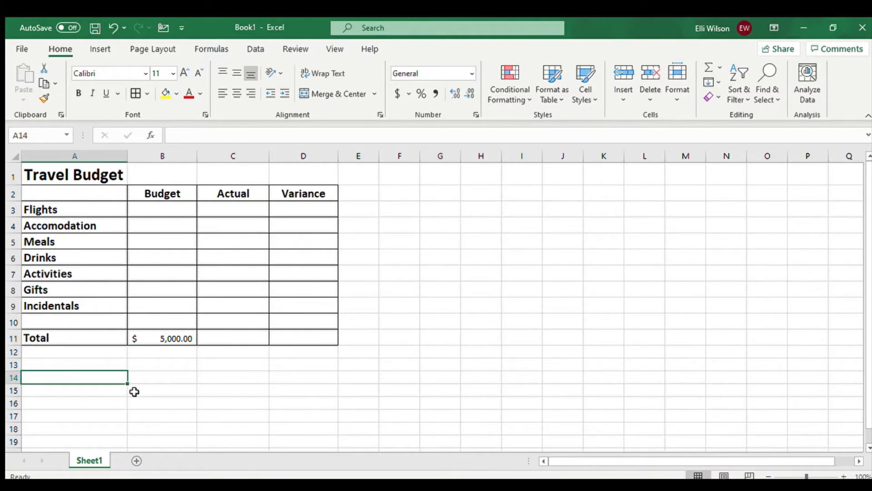
text(***)
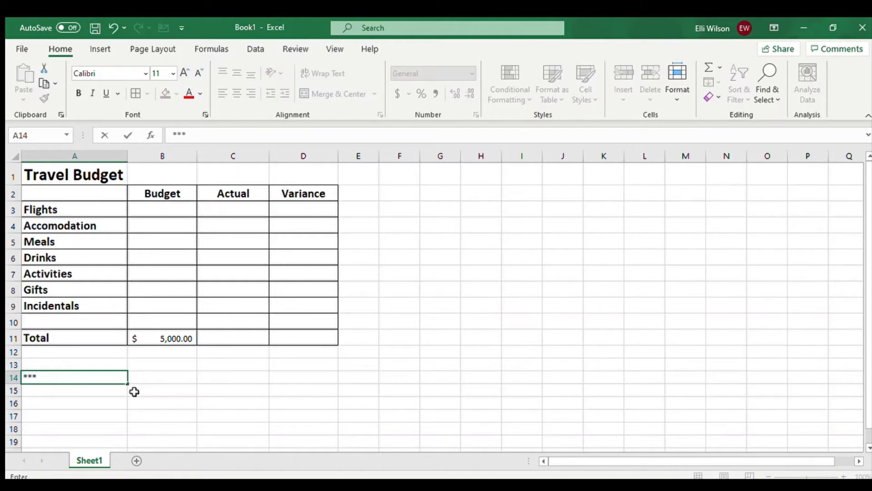
text( one week )
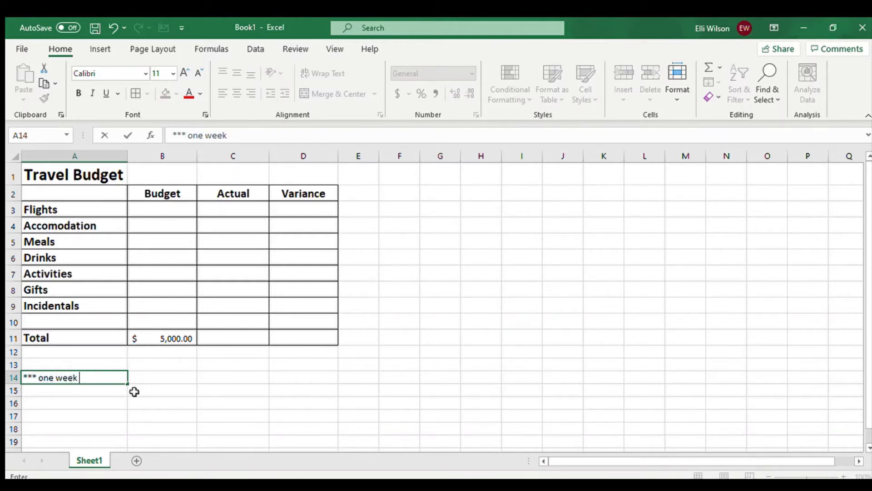
text(in Bali)
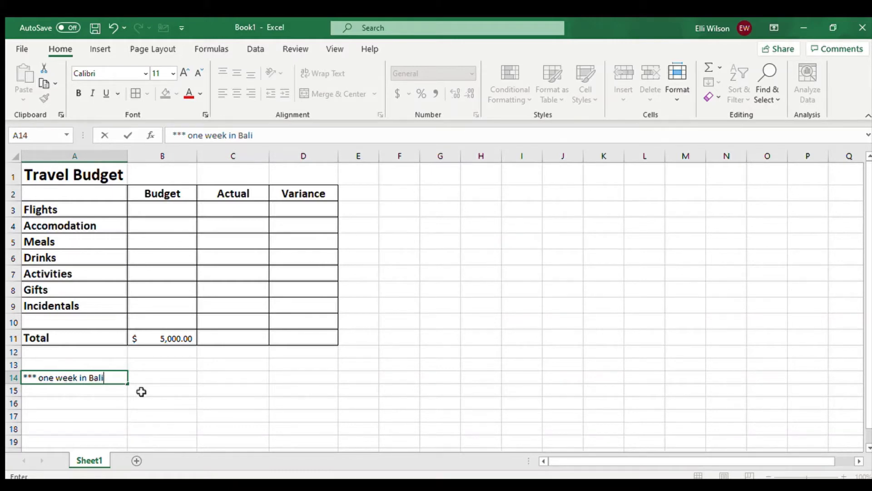
click(177, 380)
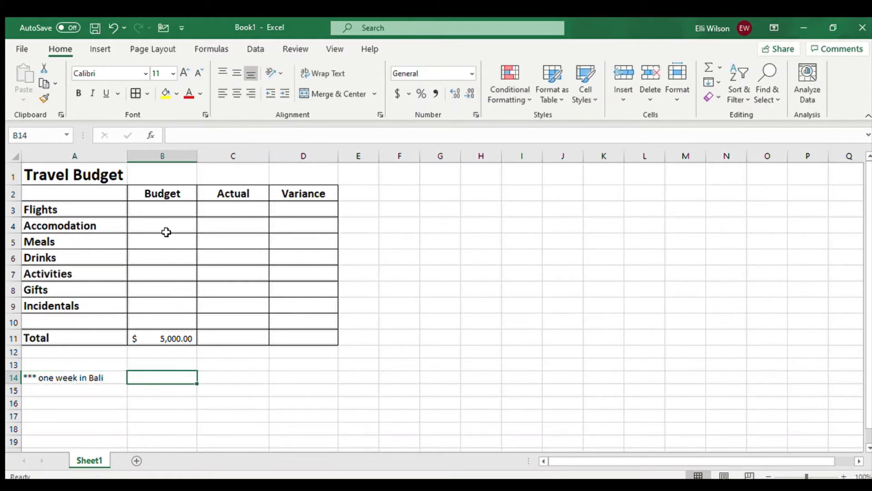
- Enter 800 for Flights in B3 and =150*7 for Accomodation in B4
click(169, 205)
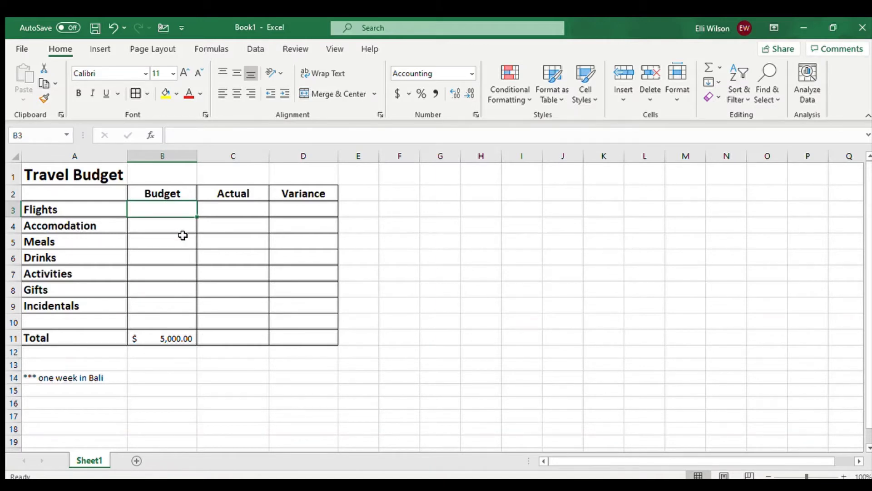
text(800)
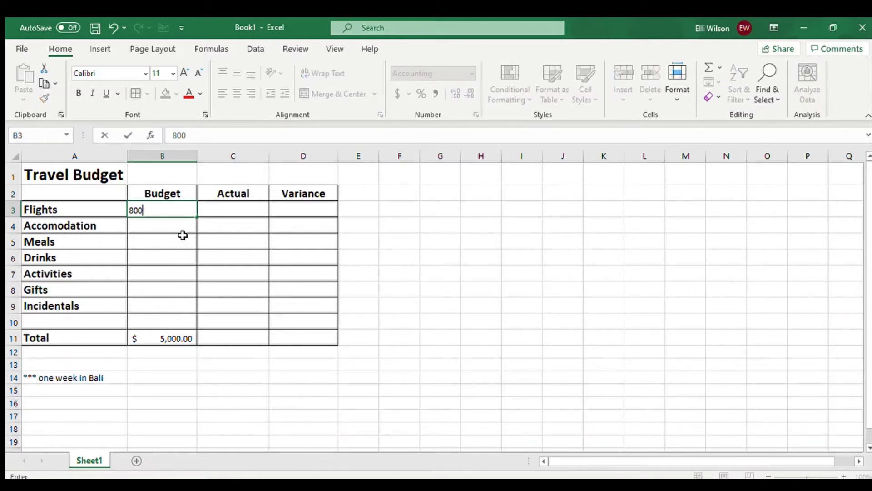
text(.0)
click(179, 229)
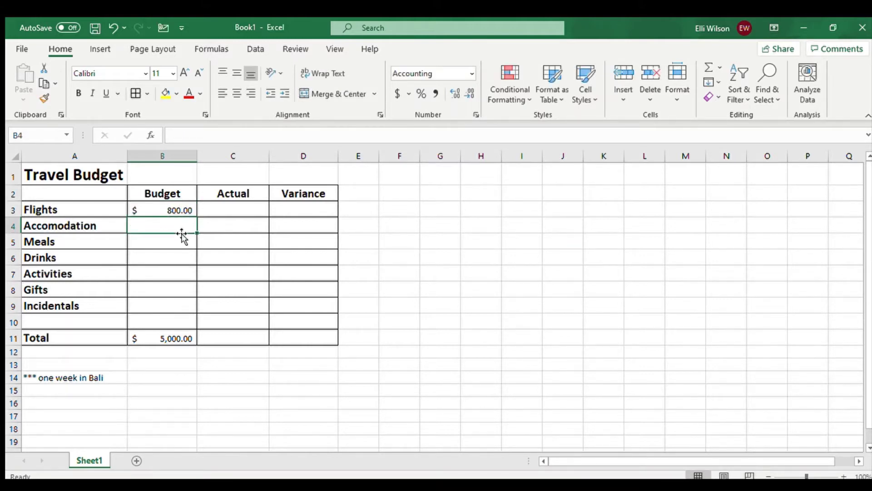
text(=)
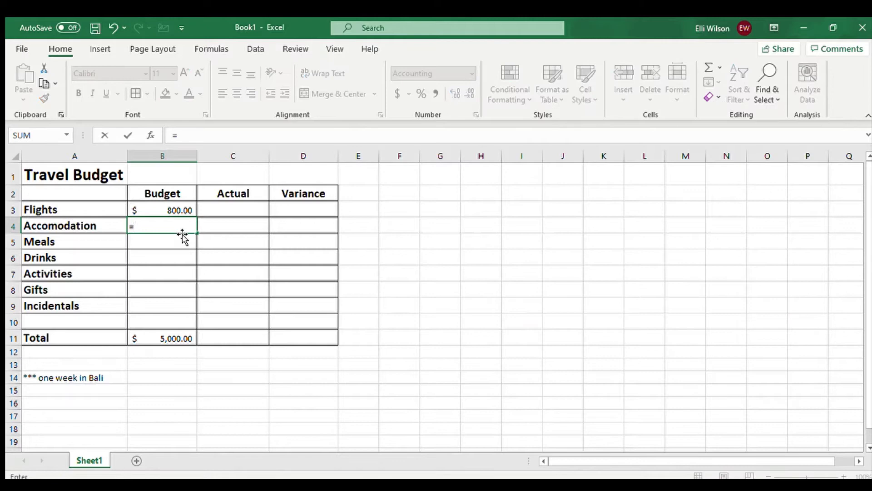
text(150*7)
key(Return)
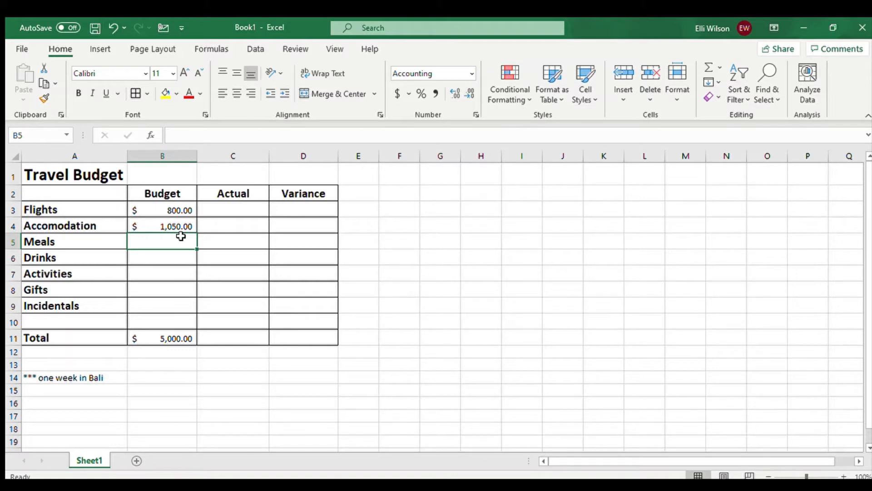
- Enter =50*7 for Meals in B5, then revise it to =100*7 for $700
text(=)
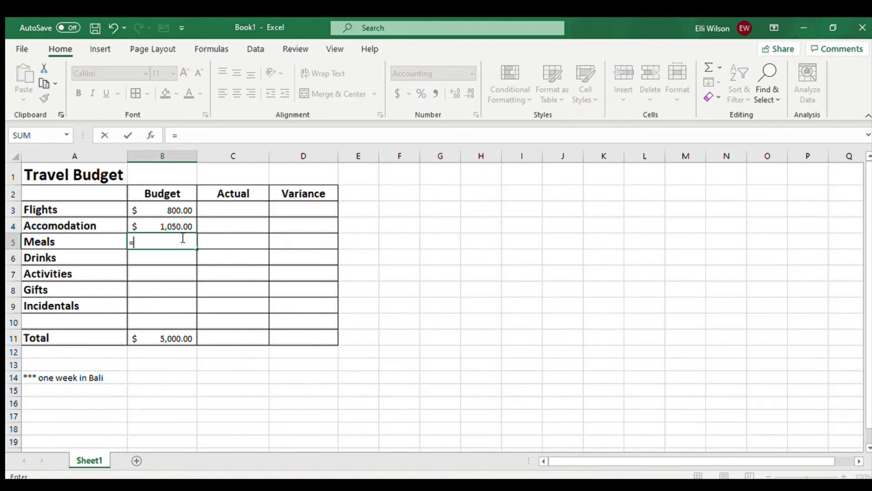
text(50*7)
key(Return)
click(182, 239)
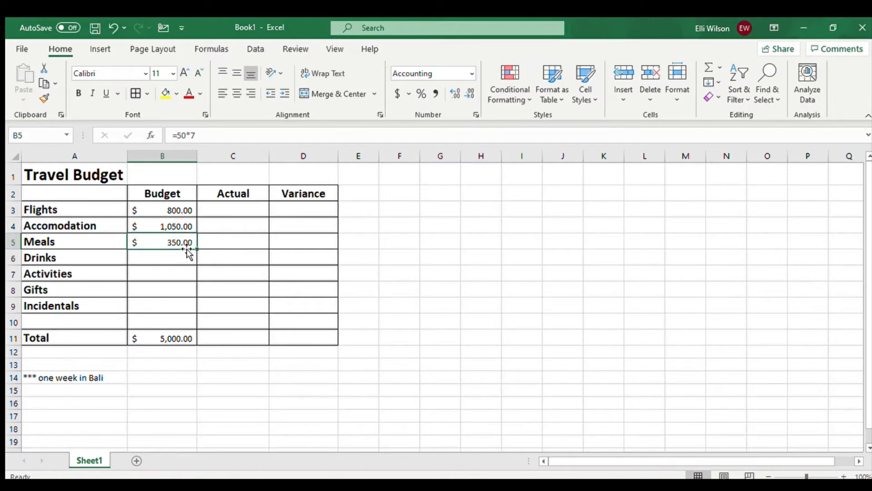
click(186, 135)
key(BackSpace)
key(BackSpace)
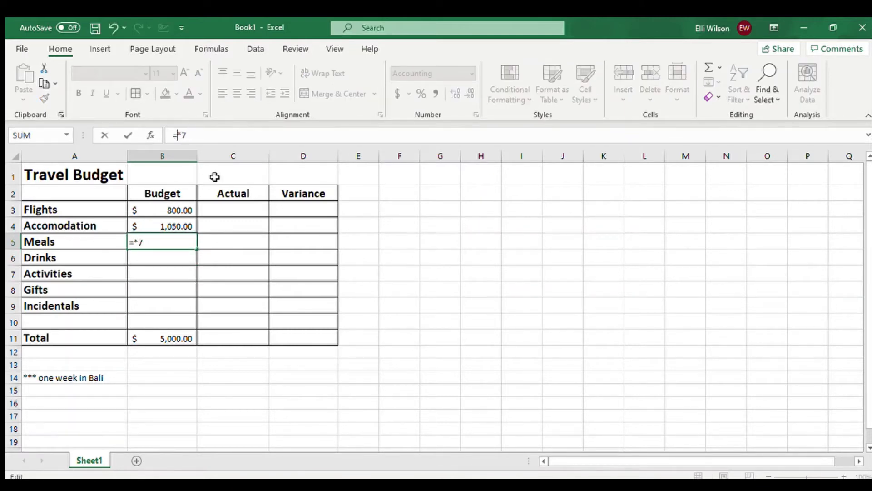
text(100)
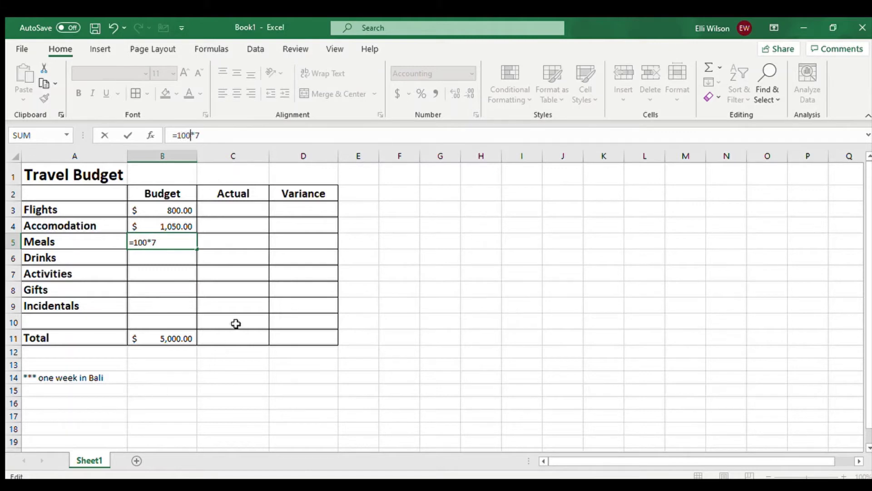
click(186, 257)
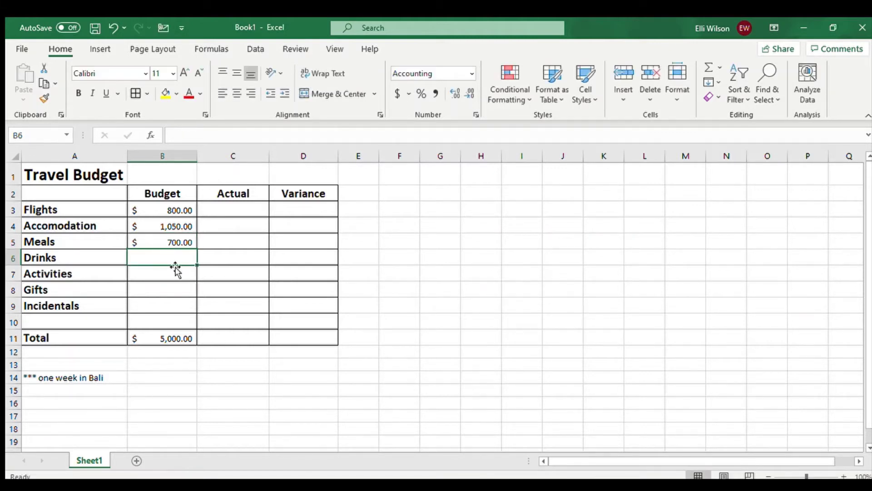
- Enter the Drinks budget =(35*2)*7 and Activities =200+150+30+80+300
text(=)
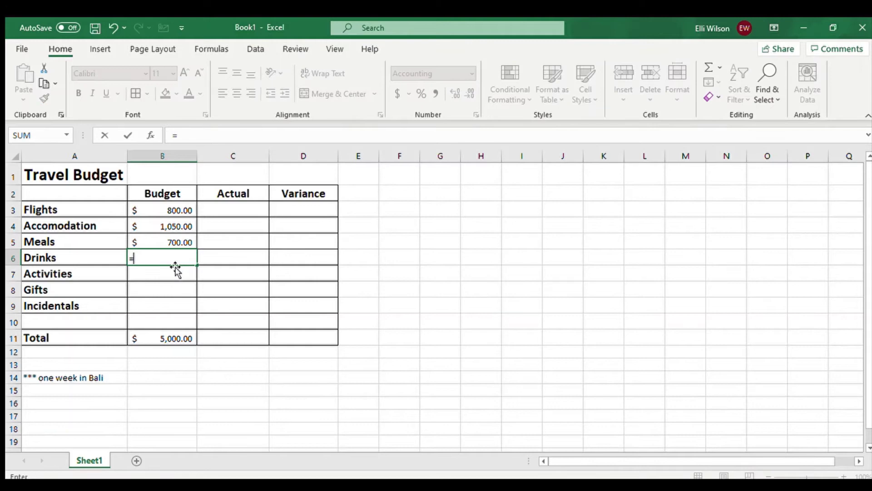
text((35*2)*7)
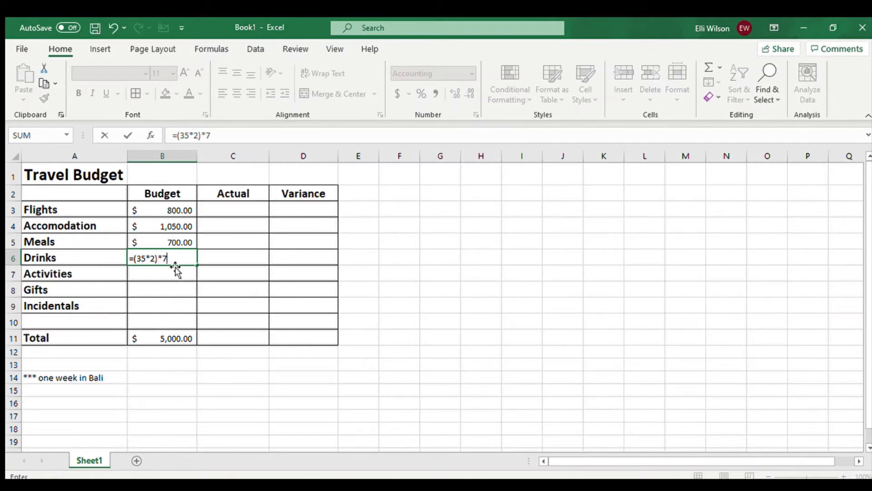
key(Return)
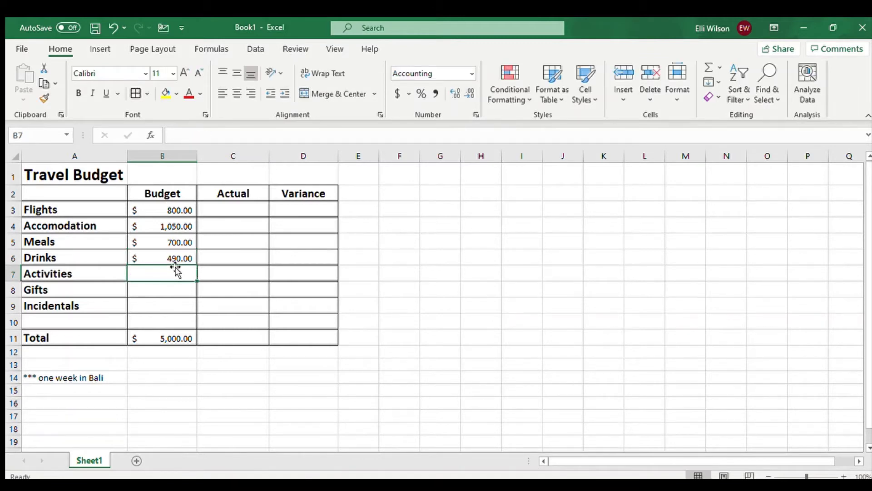
text(=)
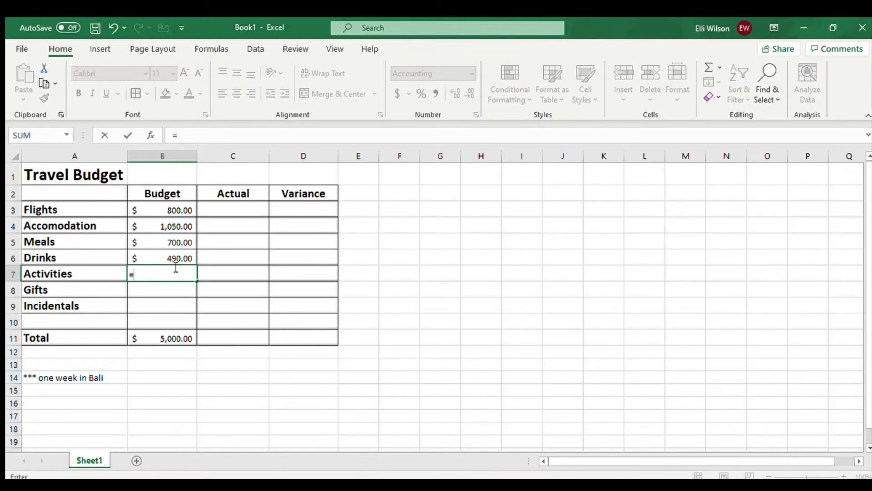
text(200+150)
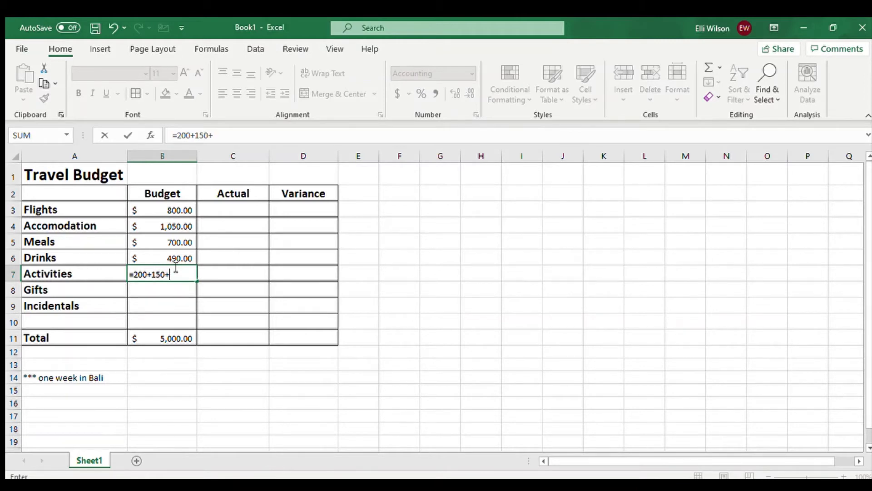
text(+30+80+300)
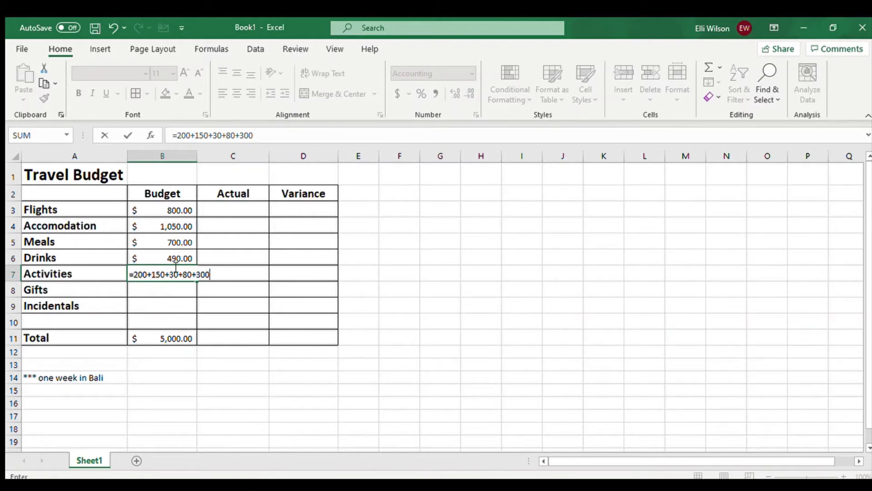
key(Return)
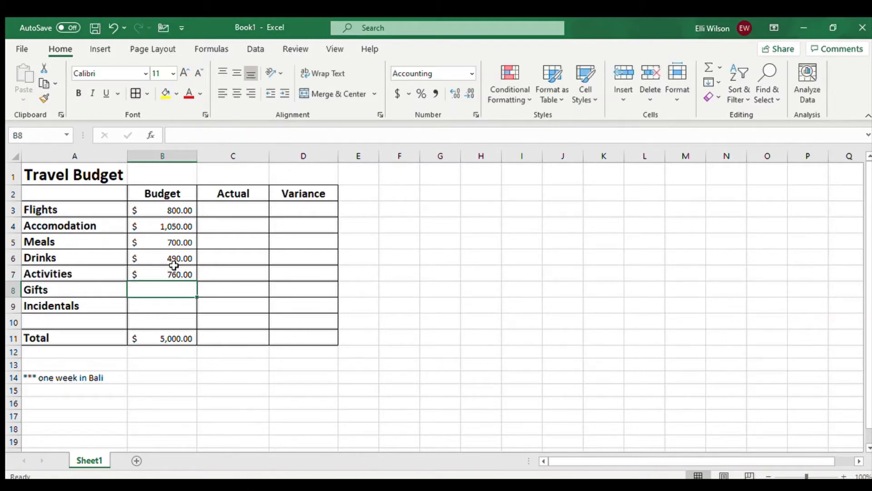
- Enter the Gifts budget =50*4 and Incidentals =500
text(=)
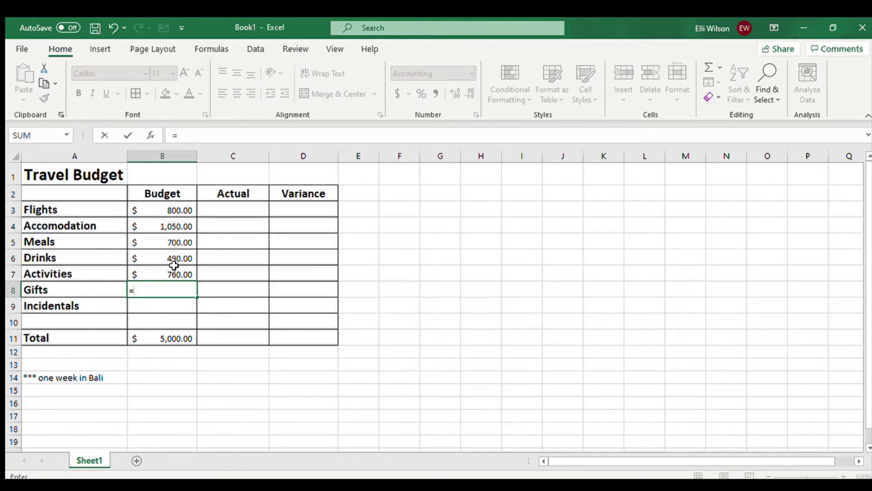
text(50*4)
key(Return)
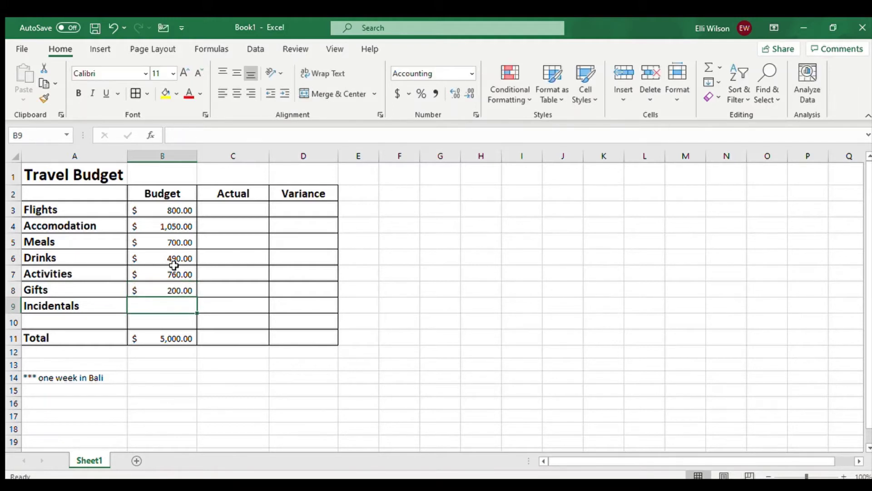
text(=)
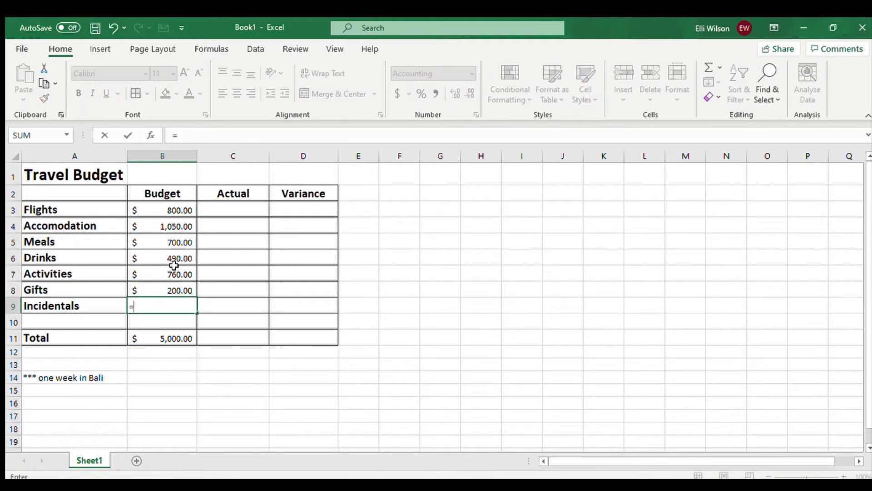
text(500)
key(Return)
- AutoSum the Budget amounts into B10, then delete that 4,500.00 subtotal
drag(175, 210, 167, 321)
click(211, 49)
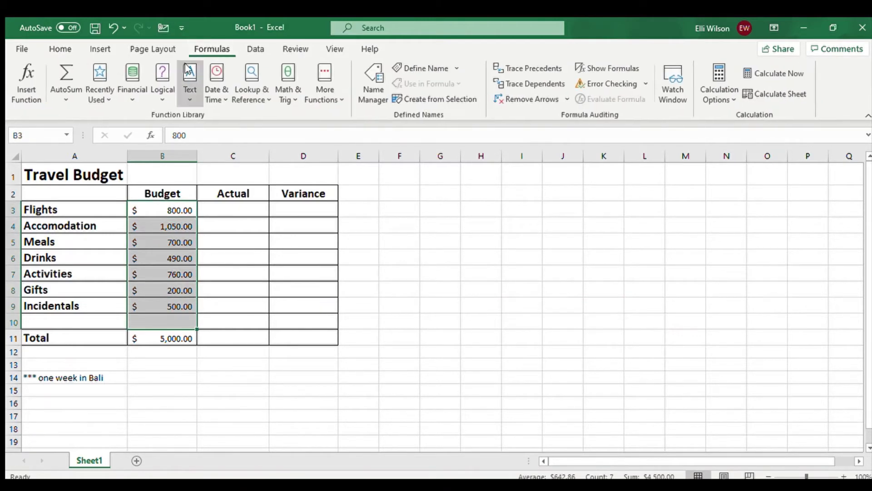
click(56, 73)
click(300, 415)
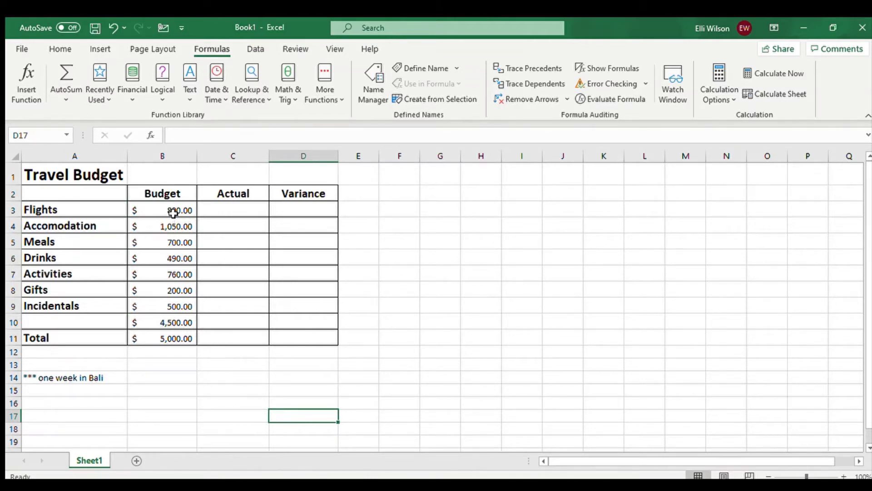
drag(174, 212, 165, 339)
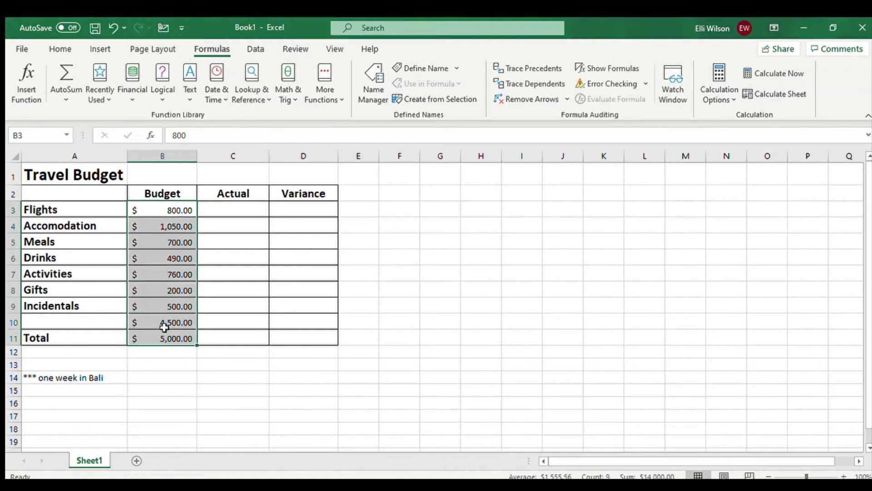
click(185, 315)
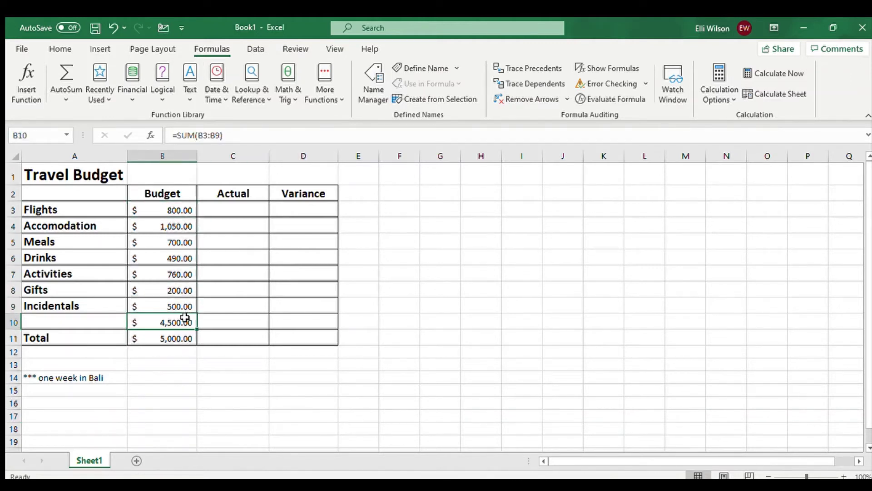
key(Delete)
- Undo a stray 9,500.00 total in B12 and delete the old 5,000.00 total in B11
drag(180, 210, 181, 339)
click(74, 67)
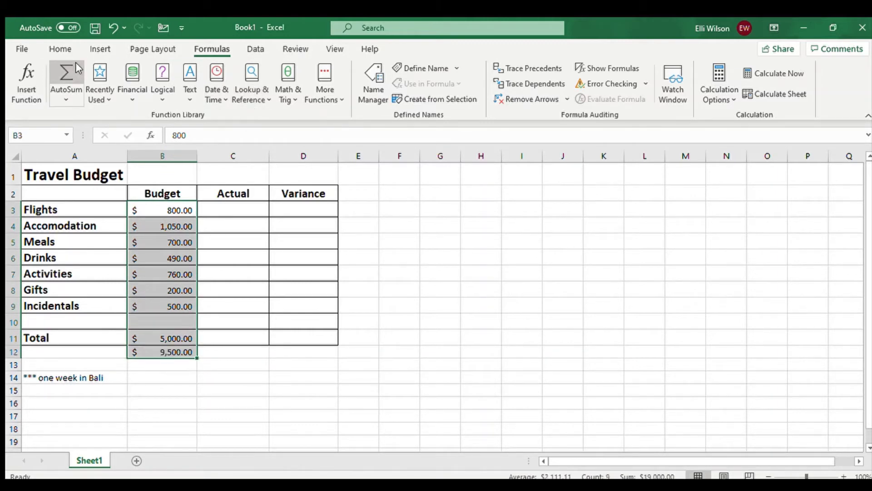
click(336, 416)
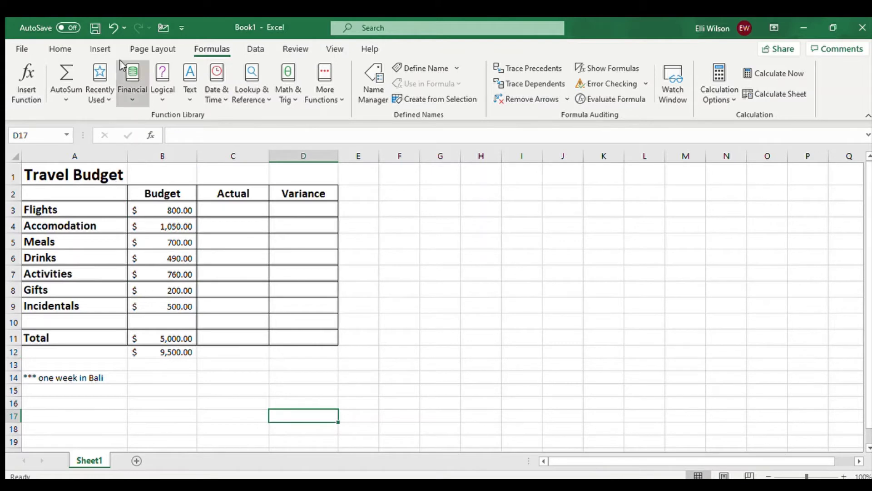
click(111, 26)
click(159, 391)
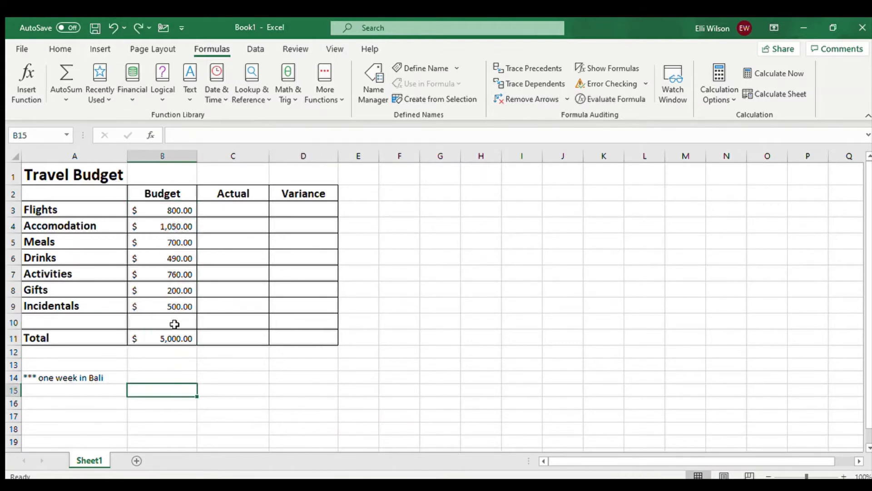
click(175, 338)
key(Delete)
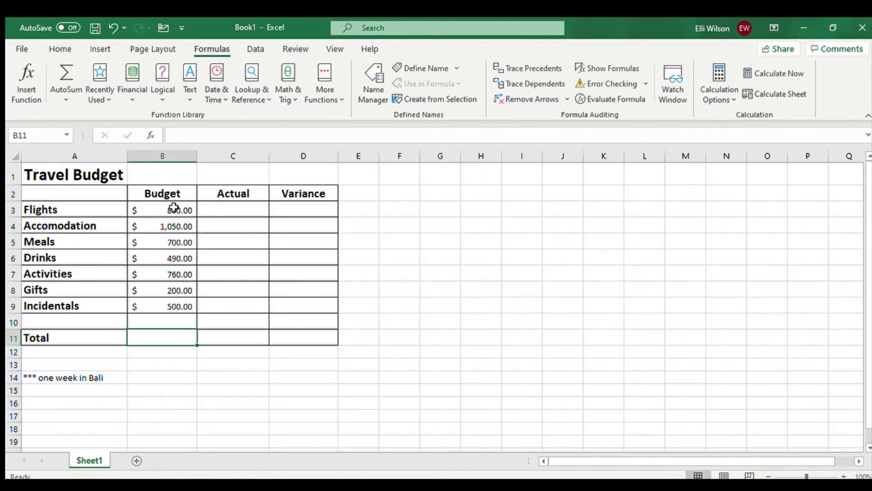
- AutoSum B3:B10 into B11 to show $4,500.00, then try a fill colour on B11
drag(174, 208, 175, 334)
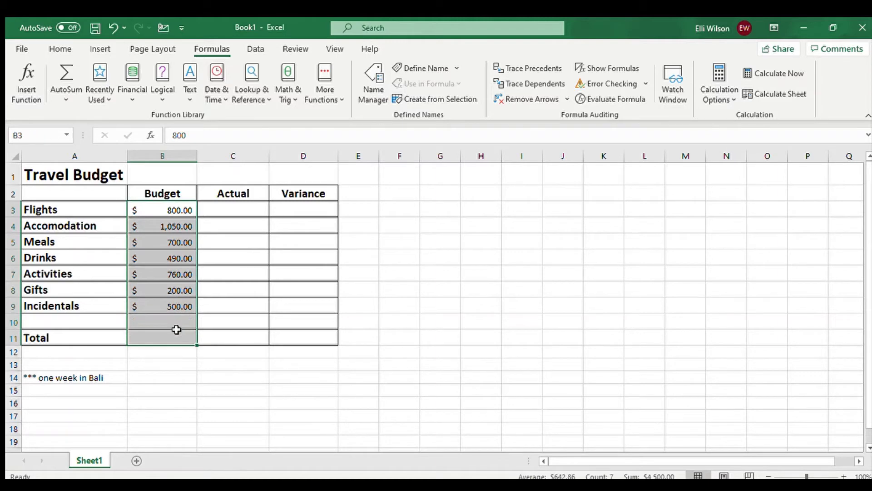
click(60, 66)
click(231, 415)
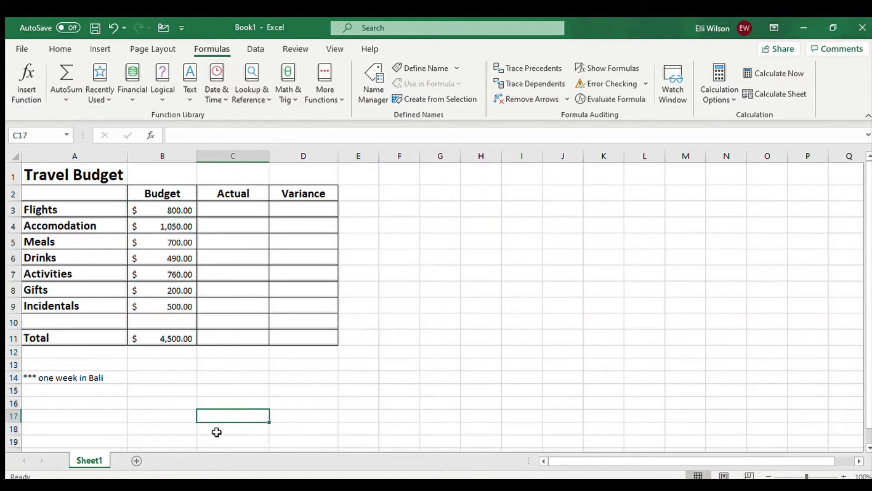
click(178, 338)
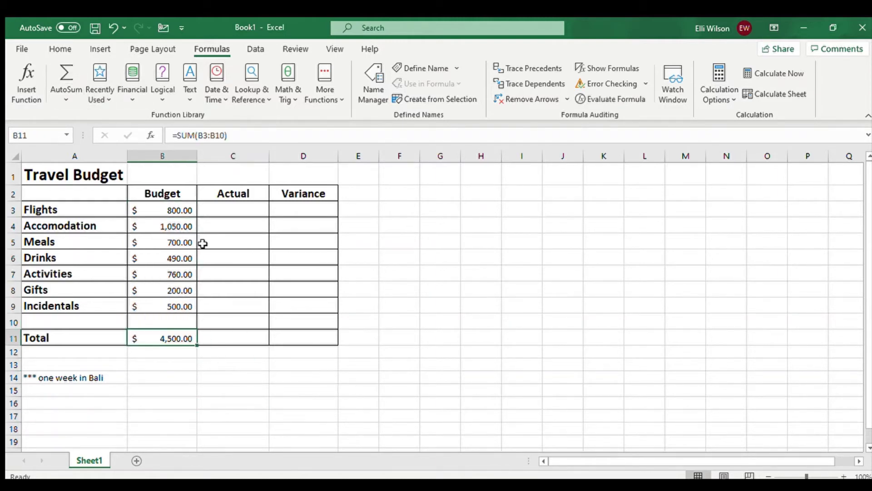
click(60, 50)
click(167, 93)
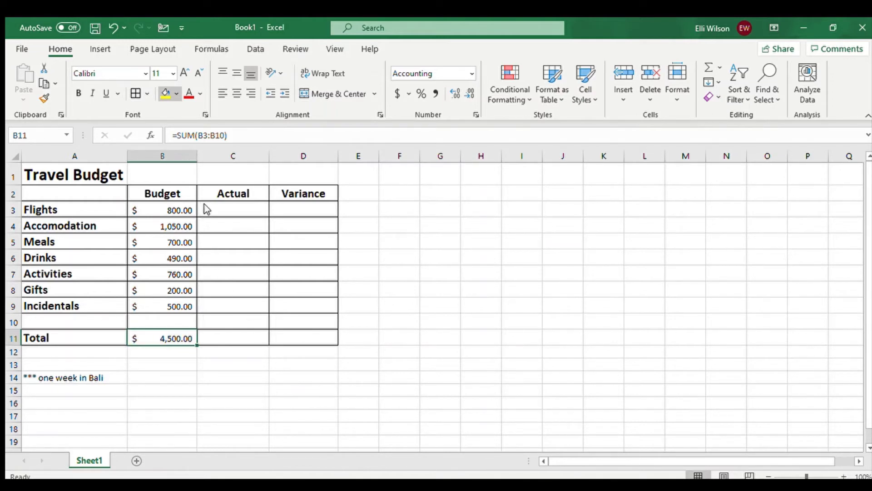
- Fill the Budget total cell B11 green
click(248, 337)
drag(50, 339, 166, 338)
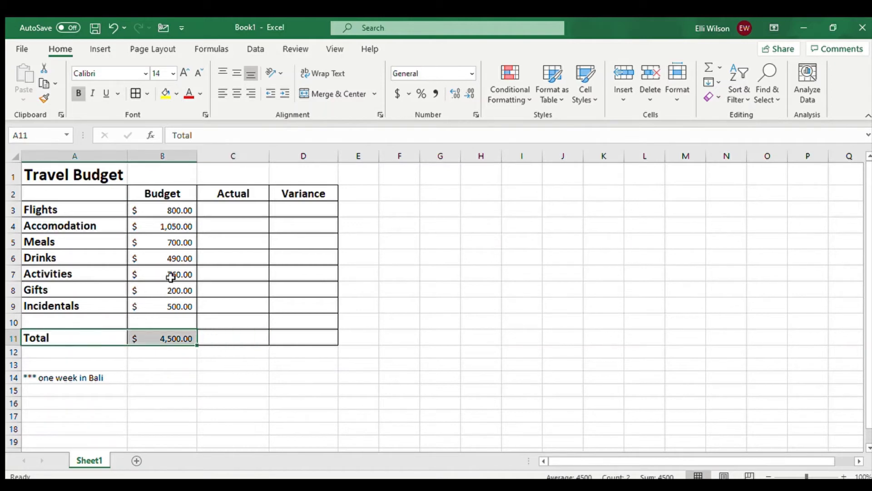
click(177, 336)
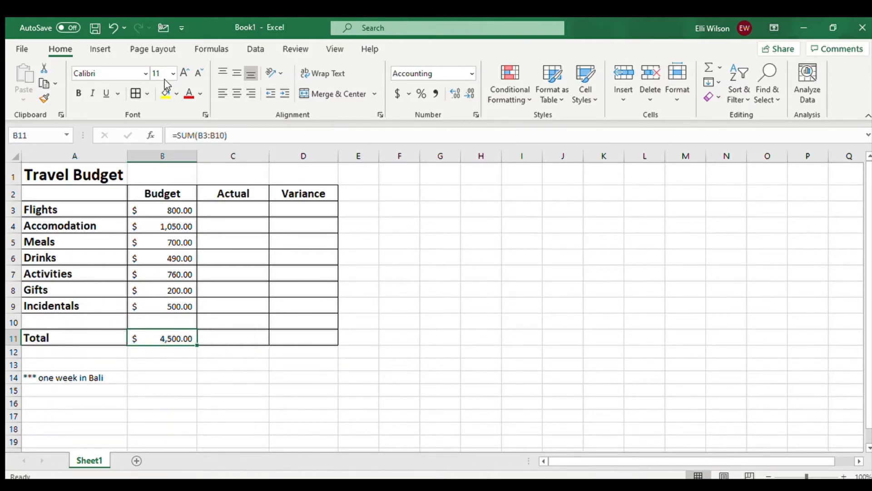
click(166, 93)
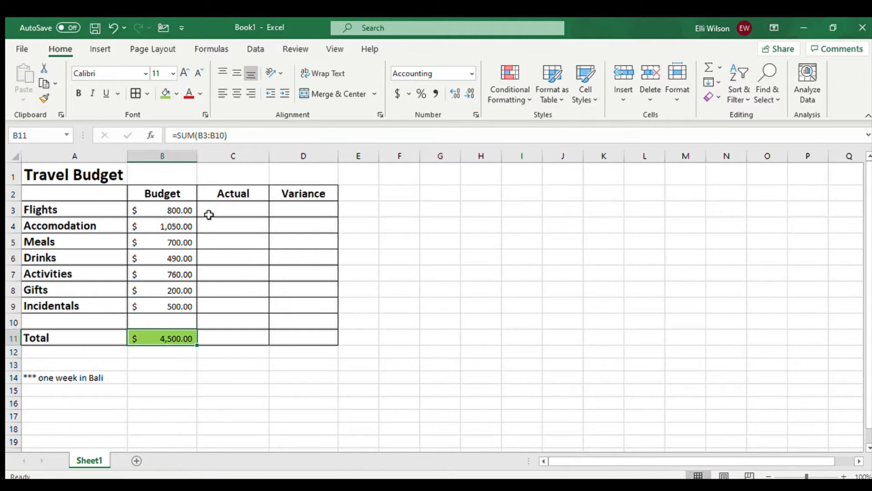
- Fill the Actual total cell C11 yellow
click(214, 336)
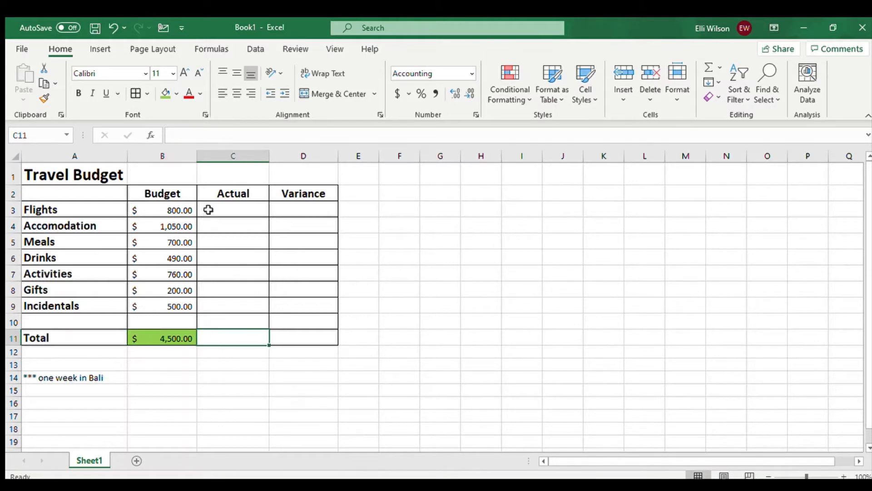
click(176, 93)
click(187, 171)
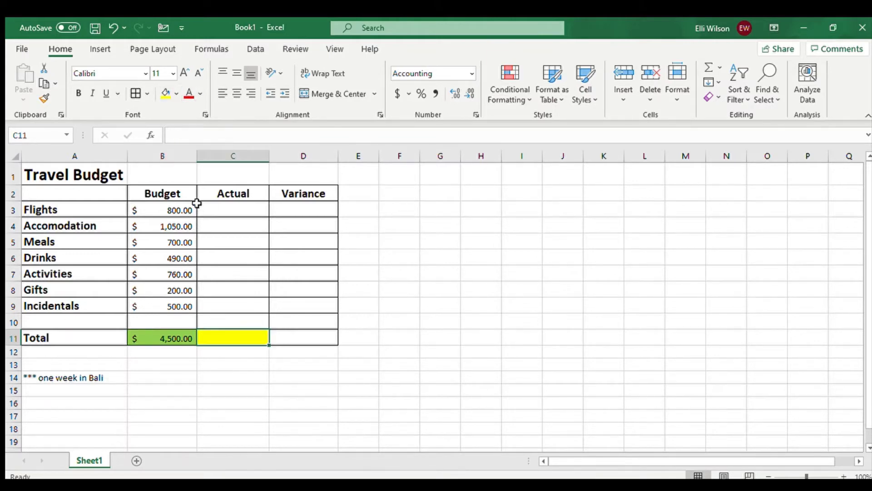
click(189, 94)
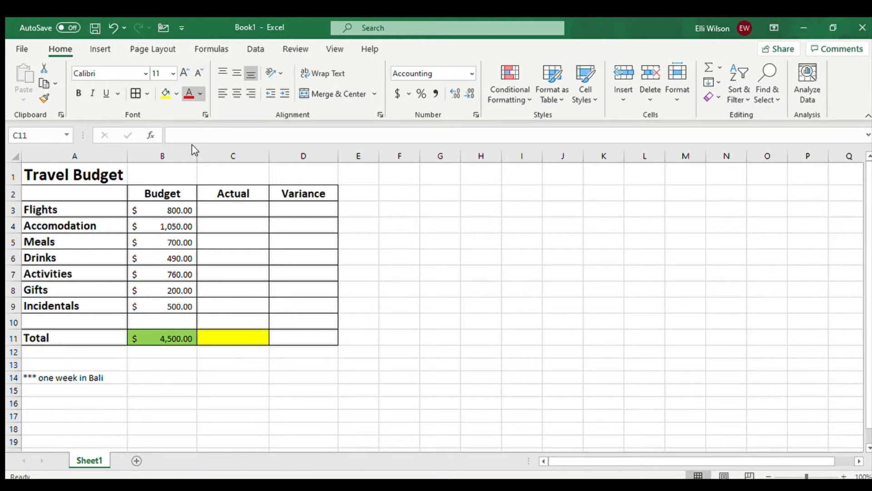
- Fill the Variance total cell D11 red
click(322, 347)
click(322, 339)
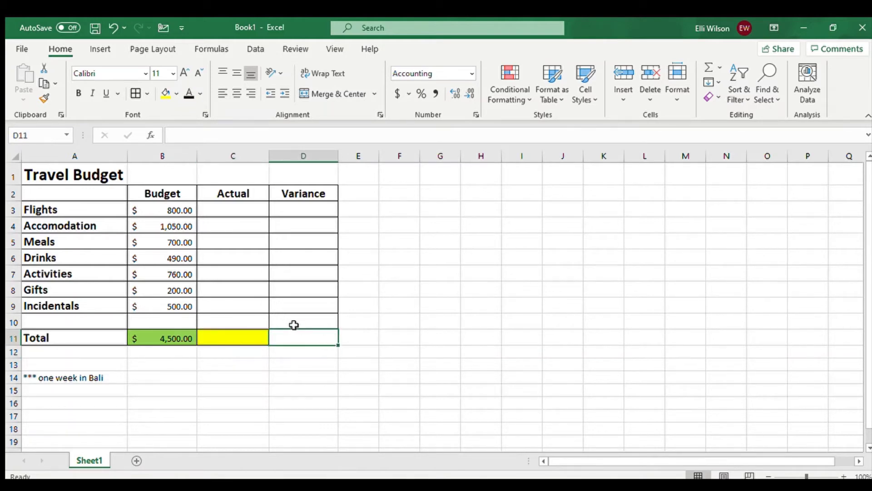
click(176, 93)
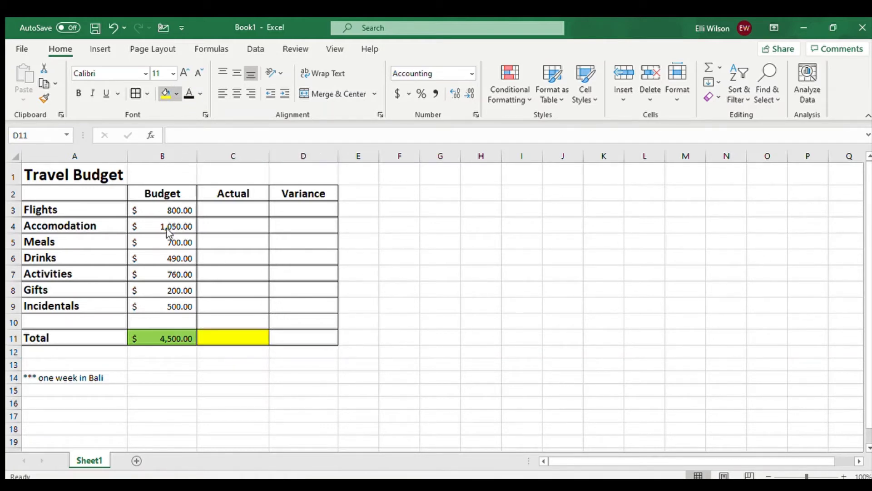
click(454, 353)
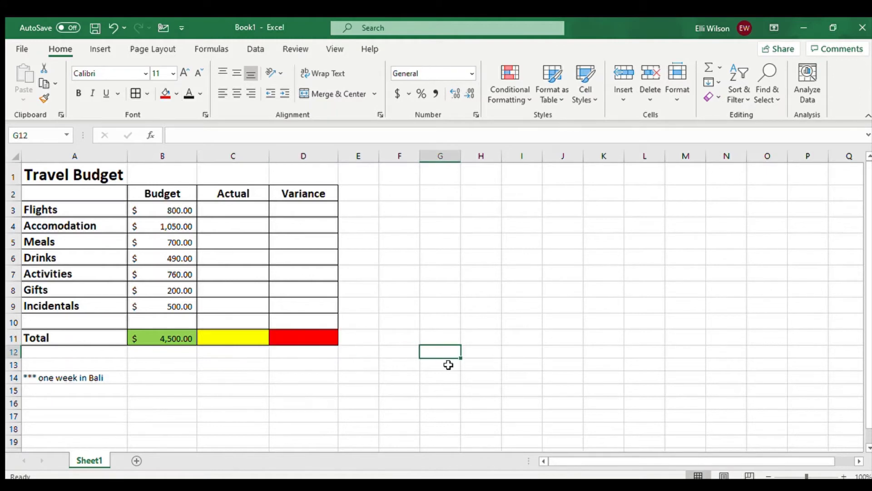
click(405, 305)
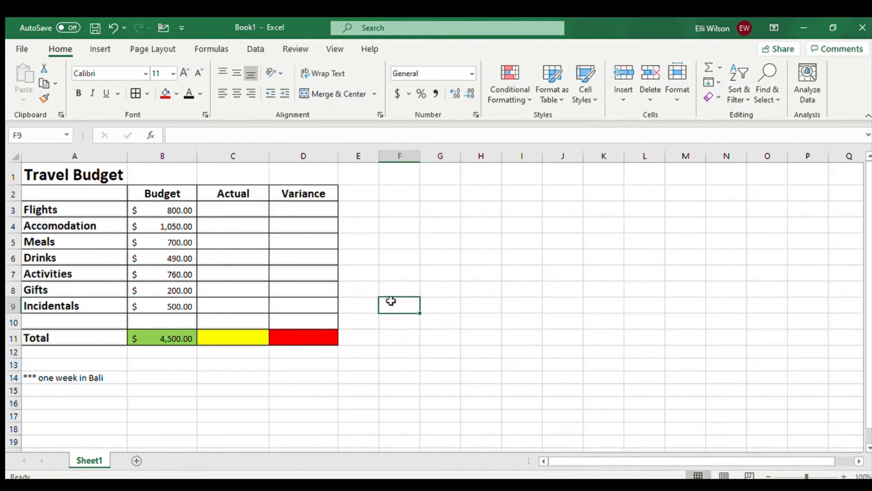
click(222, 203)
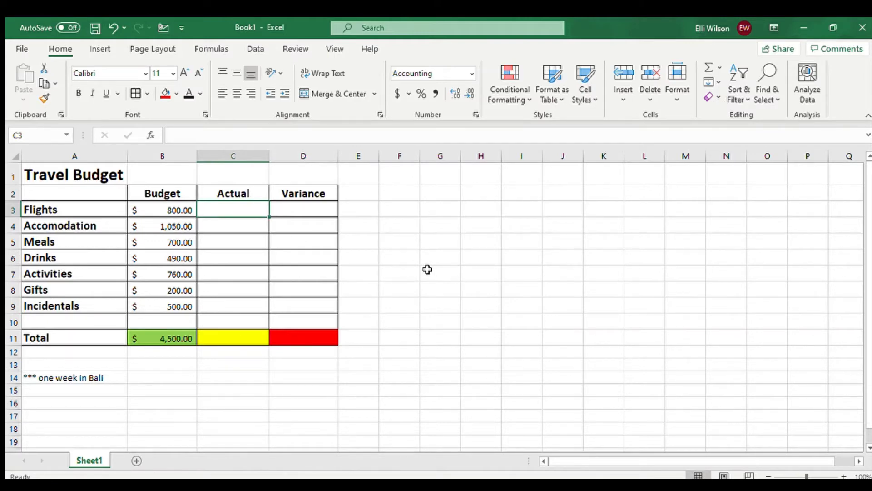
- Enter 1000 as the Flights actual in C3 and =B3-C3 as its variance in D3
text(1000)
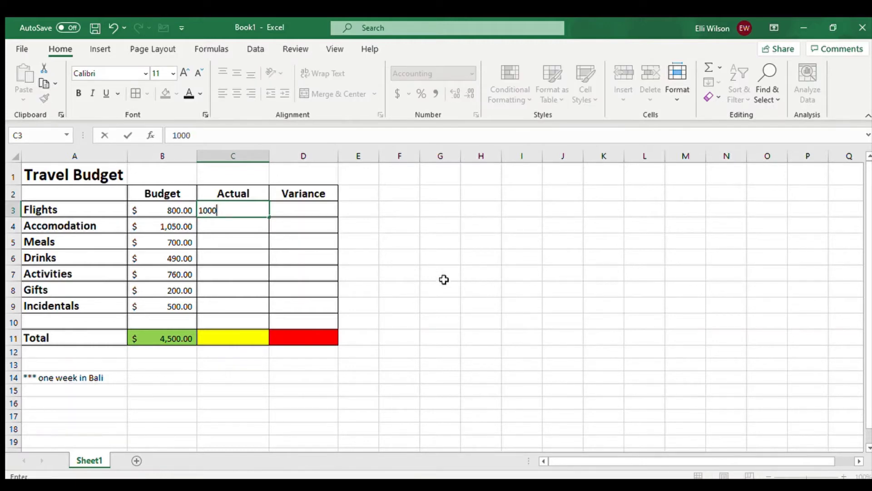
click(443, 277)
click(320, 208)
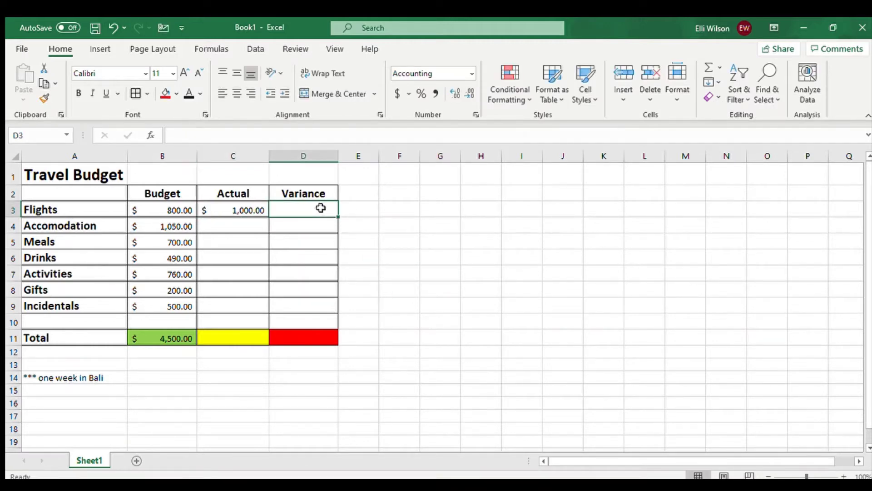
text(=)
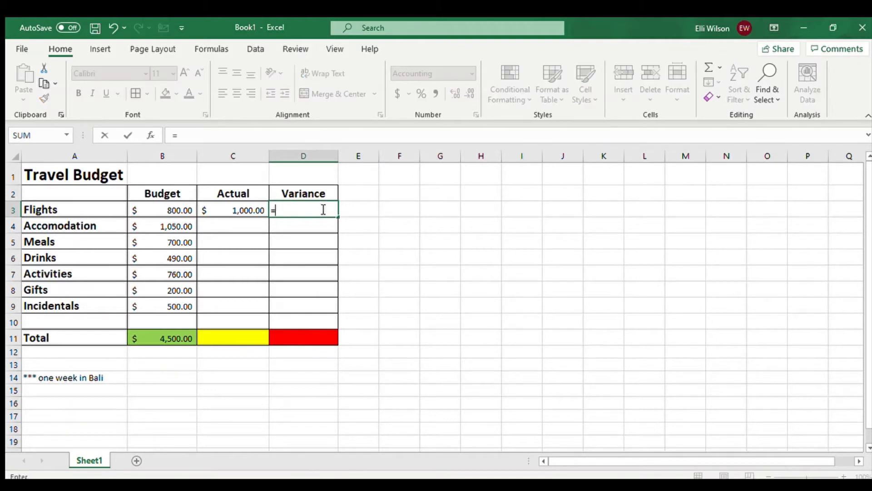
click(173, 205)
text(-)
click(236, 210)
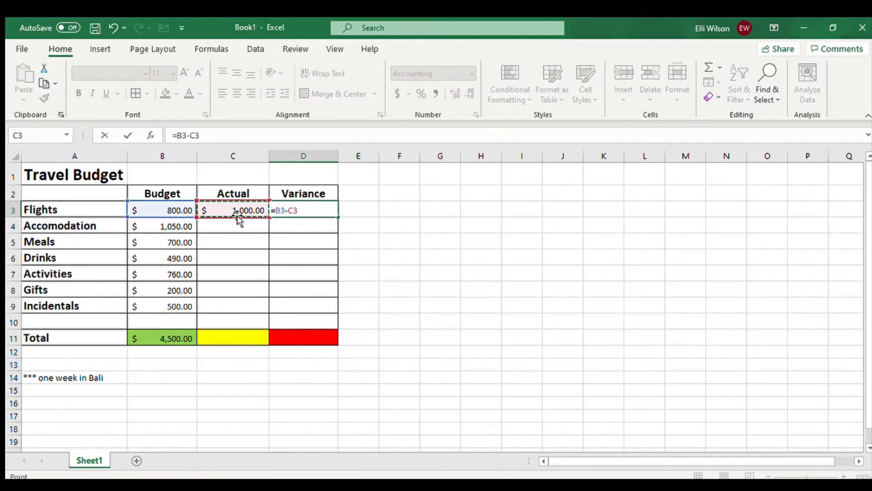
key(Return)
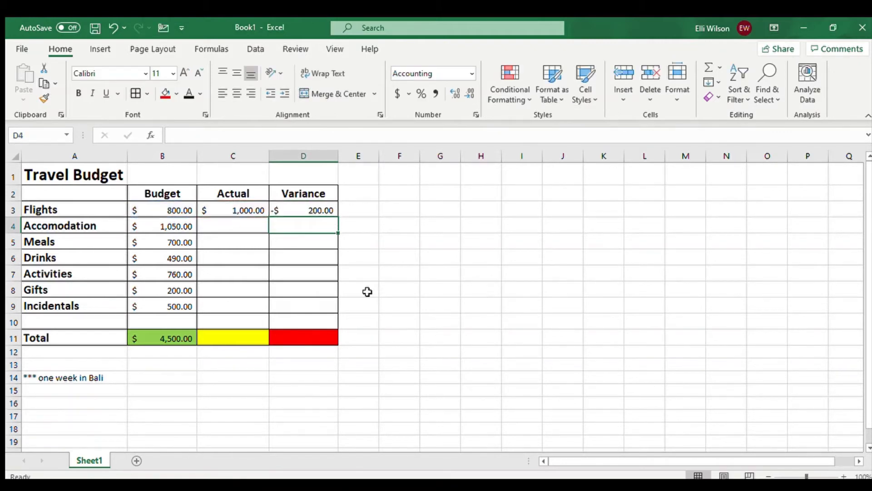
- AutoSum the Variance column D3:D11 into the D11 total
click(380, 264)
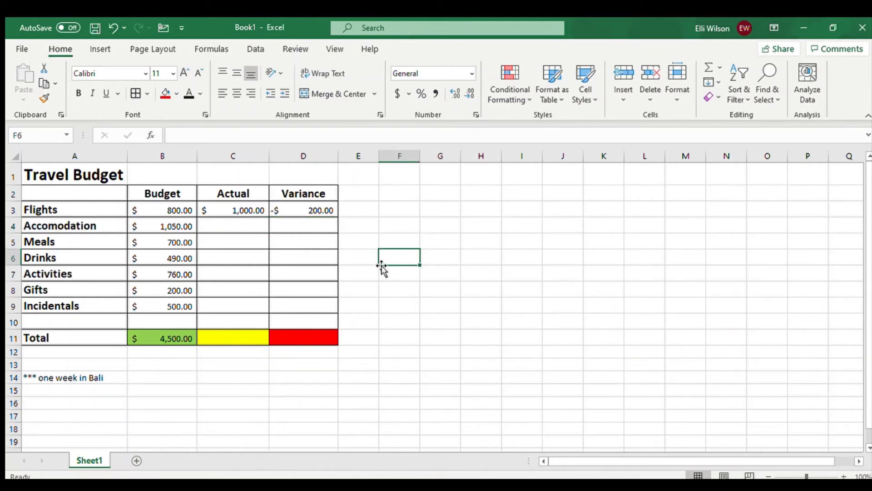
drag(309, 209, 293, 336)
click(212, 49)
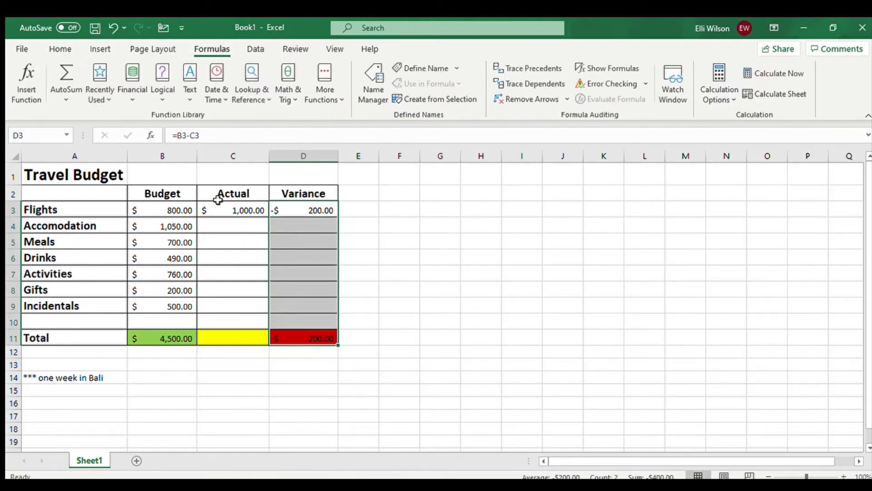
- Sum the Actual column C3:C11 into the C11 total
click(235, 211)
drag(235, 211, 226, 343)
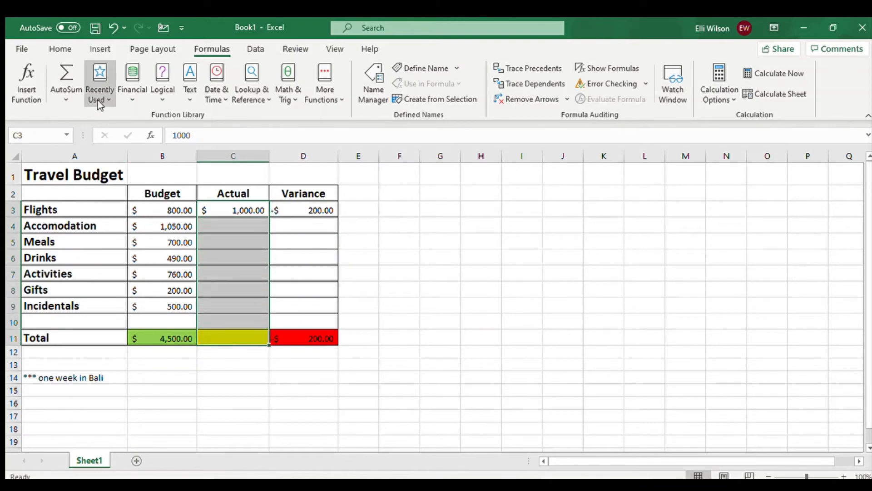
click(72, 69)
click(423, 259)
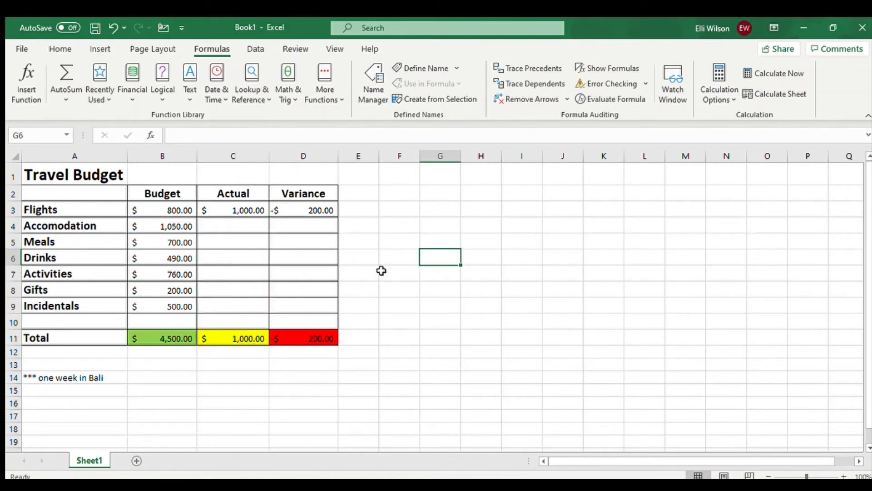
- Enter =145*7 as the Accomodation actual cost in C4
click(234, 229)
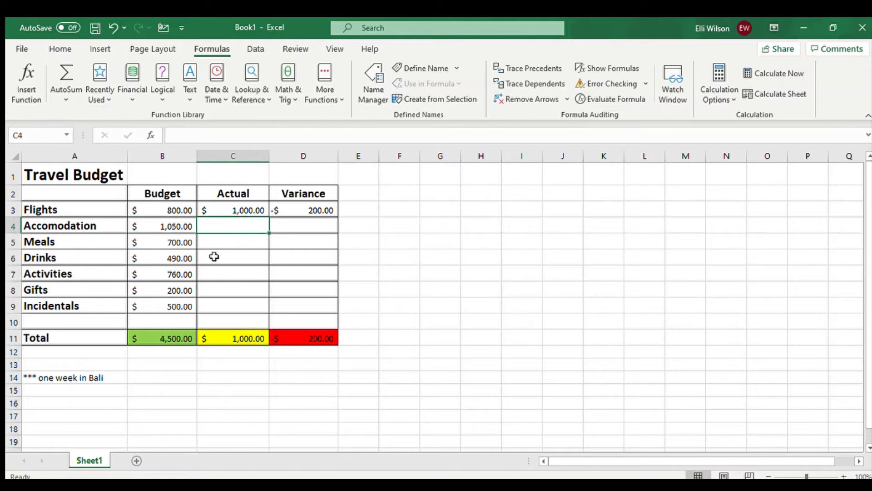
click(182, 225)
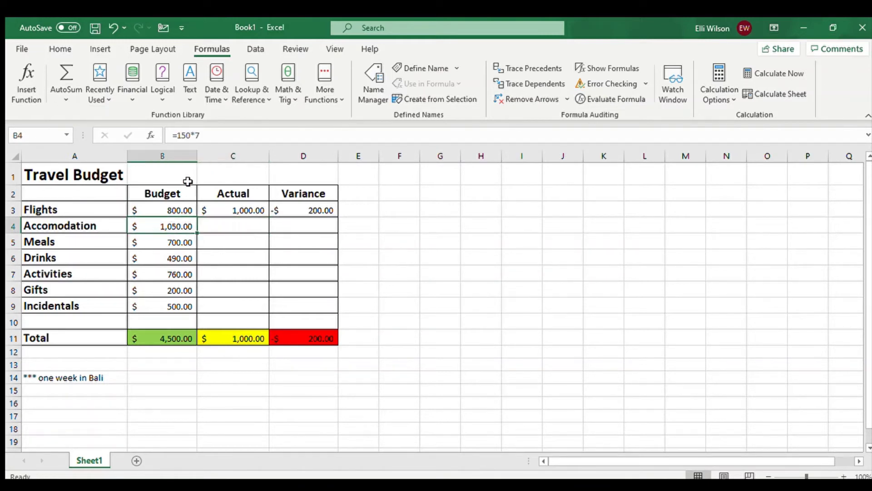
click(221, 222)
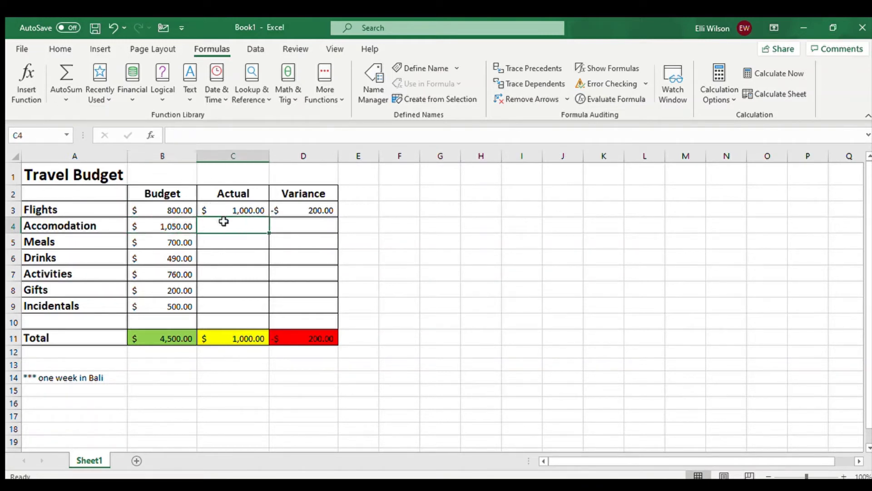
text(=145)
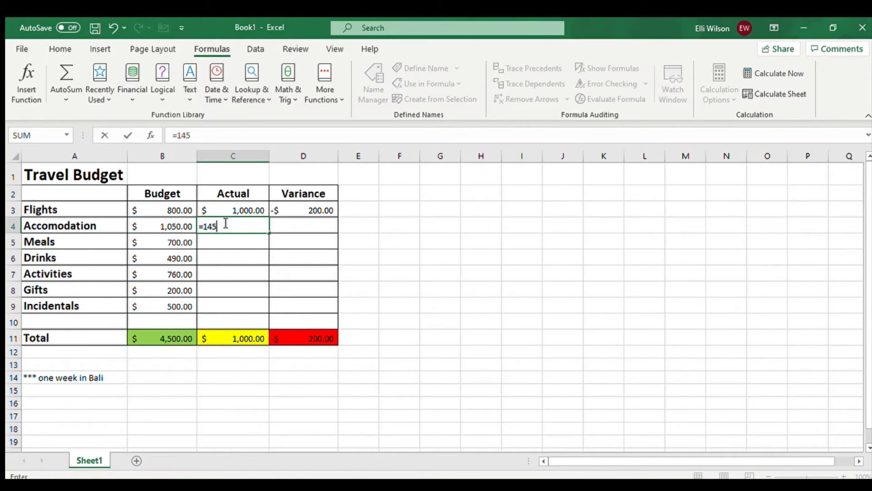
text(*7)
key(Return)
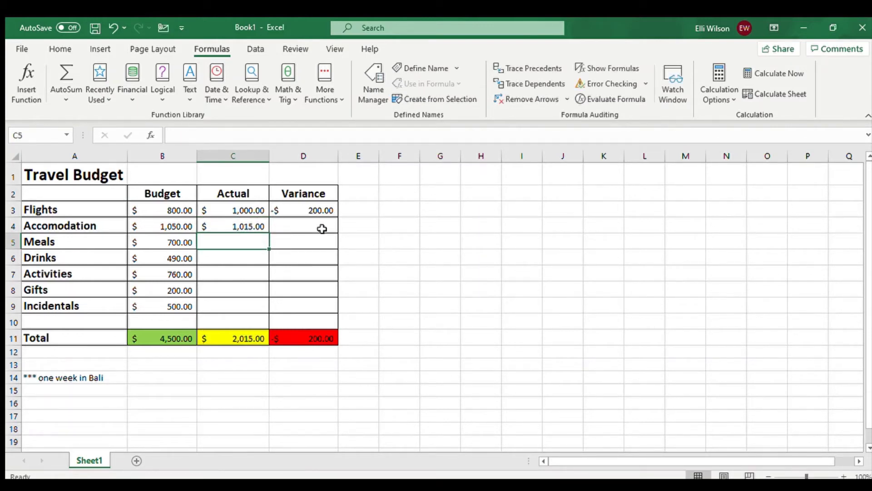
- Copy the =B3-C3 variance formula from D3 down through D9
click(330, 208)
drag(338, 217, 335, 314)
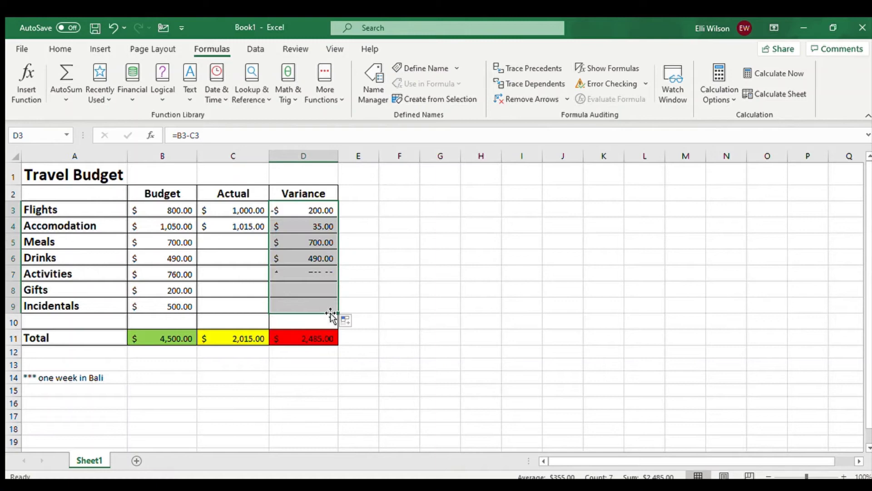
click(427, 270)
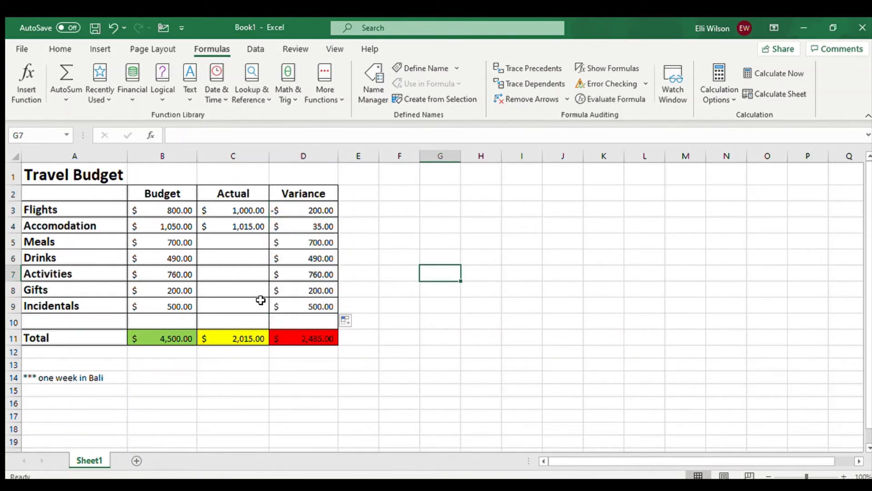
click(237, 239)
click(168, 241)
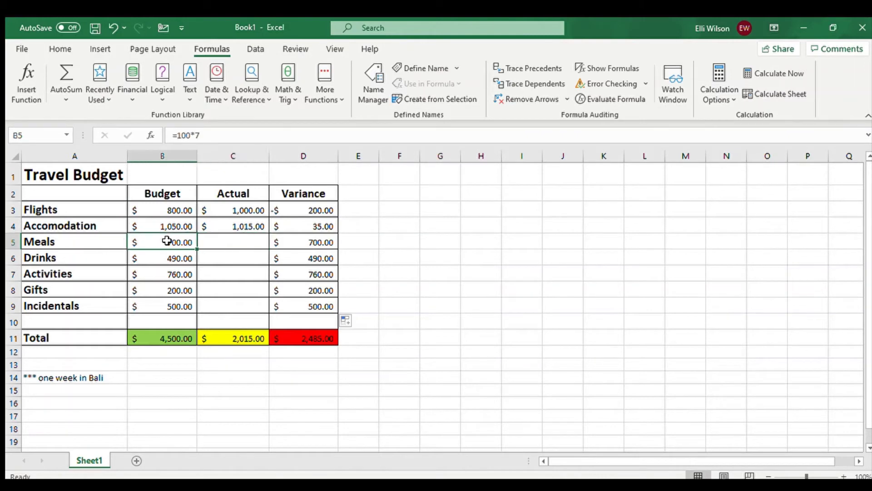
- Enter =120*7 for Meals and =60*7 for Drinks actual costs
click(208, 240)
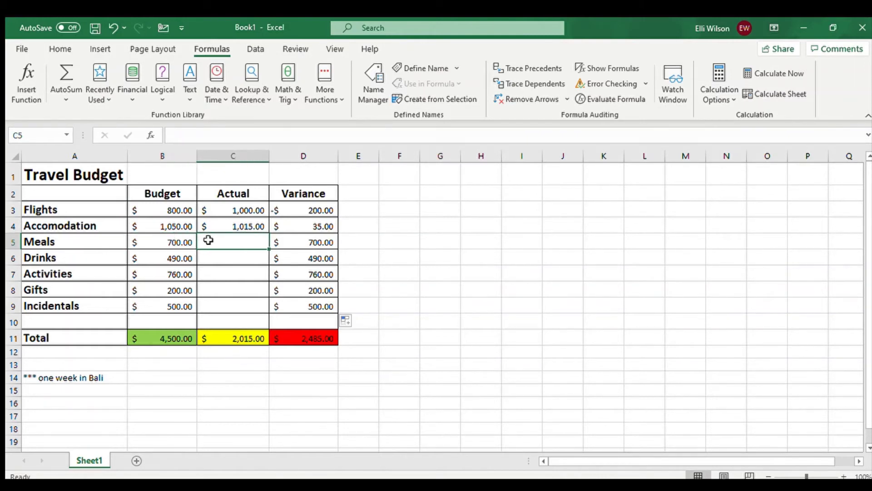
text(=120*)
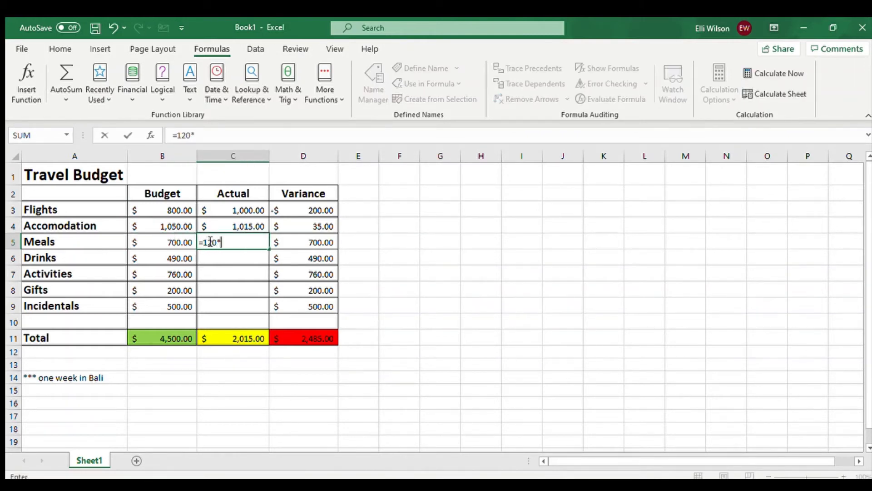
text(7)
key(Return)
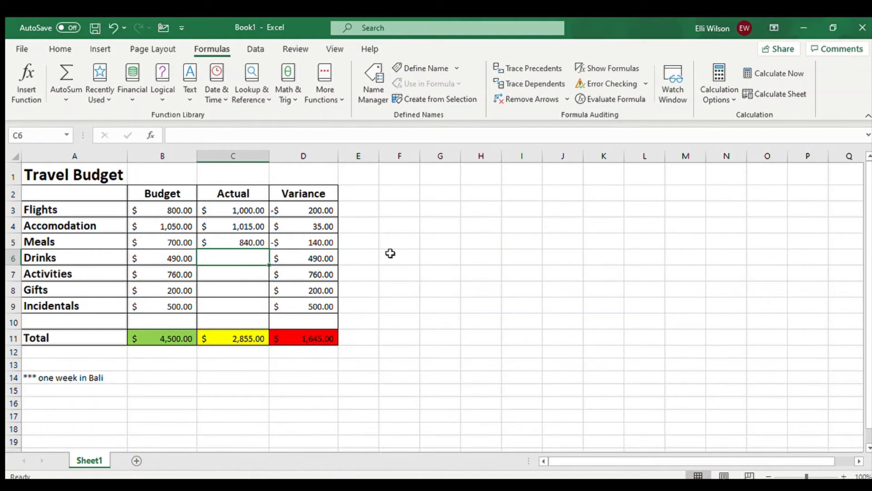
text(=)
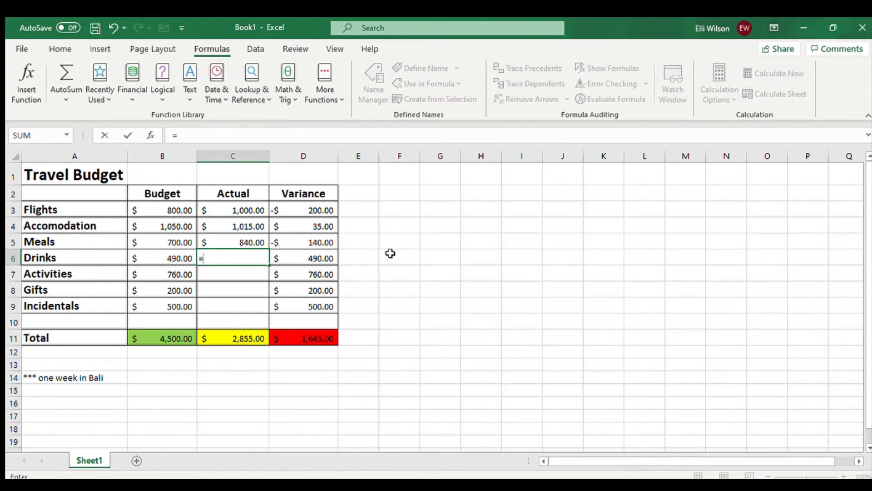
text(60)
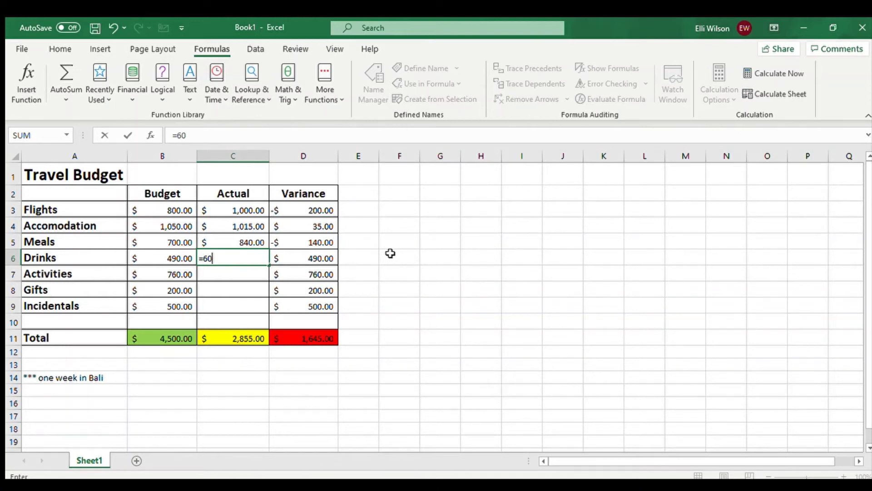
text(*7)
key(Return)
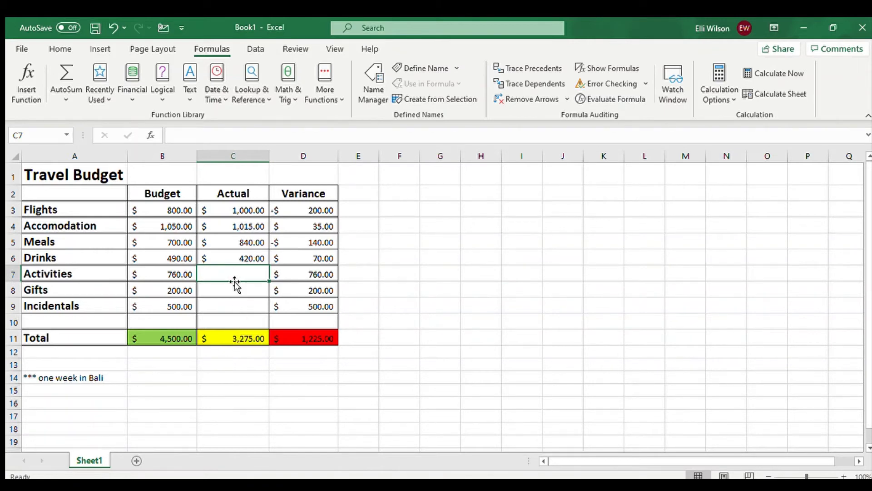
- Enter actual costs 800 for Activities, 150 for Gifts and 700 for Incidentals
text(800)
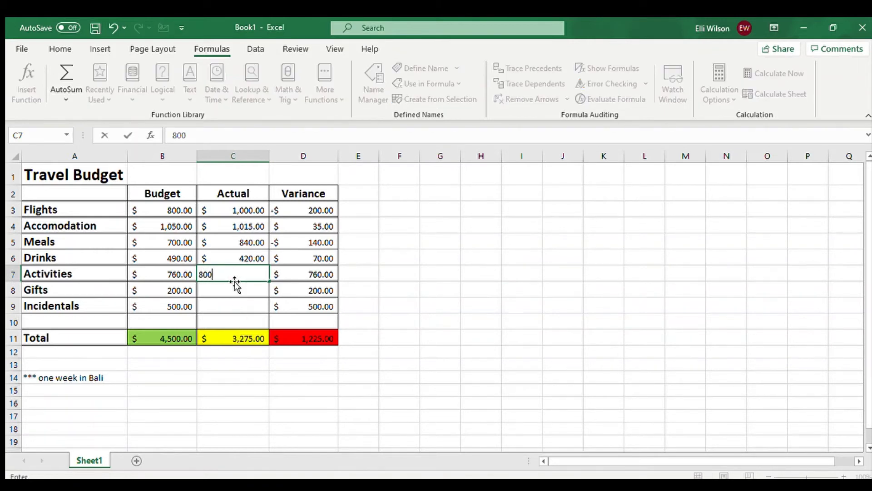
key(Return)
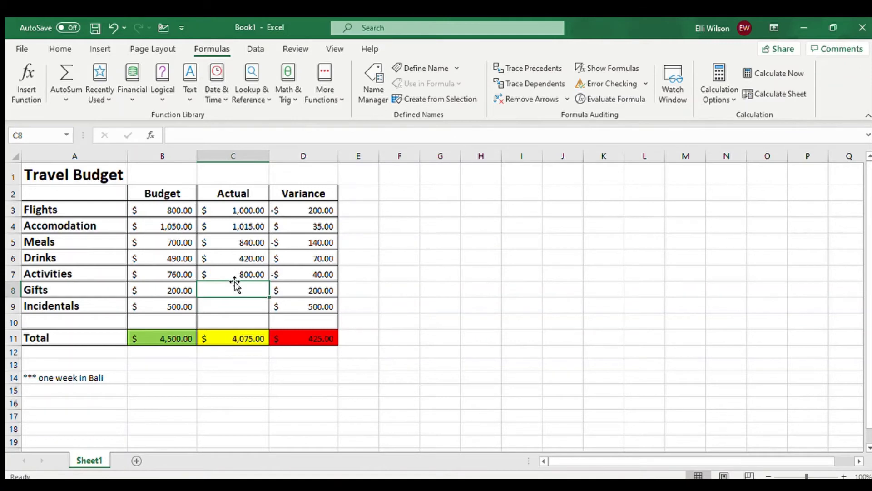
text(150)
key(Return)
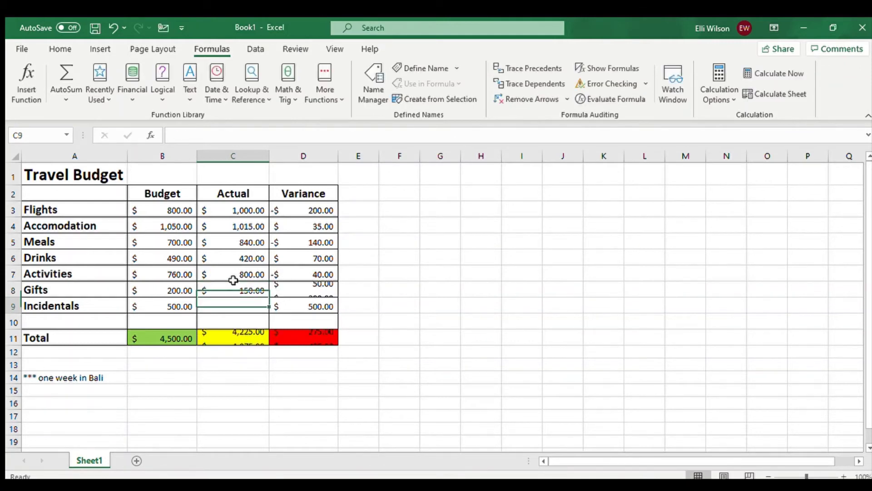
text(700)
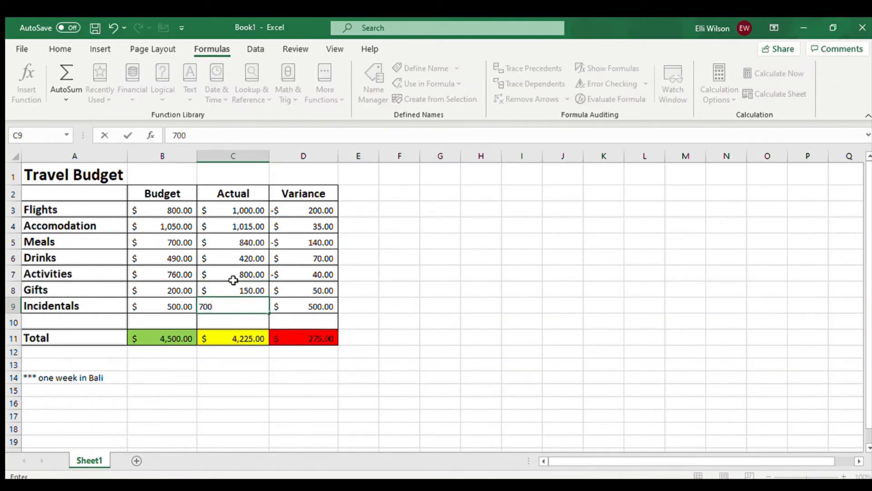
key(Return)
key(Right)
key(Right)
key(Right)
key(Right)
key(Right)
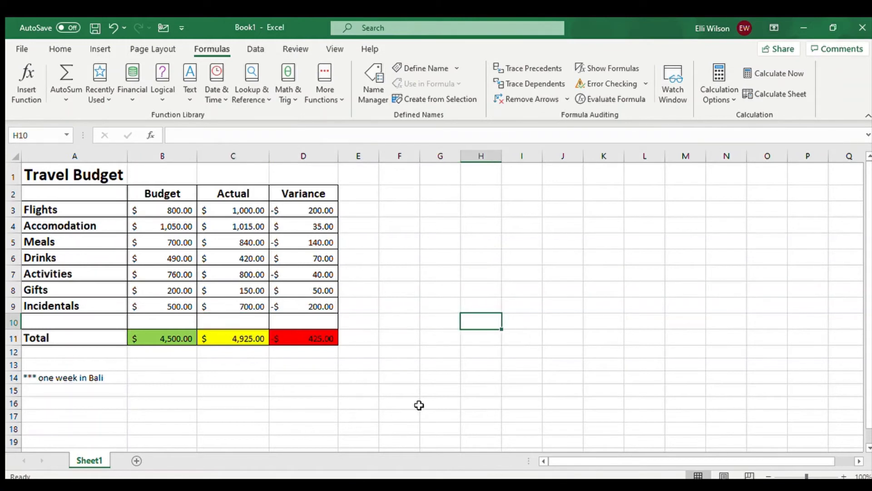
click(325, 337)
- Add the note 'original budget $5000' in B14
click(348, 372)
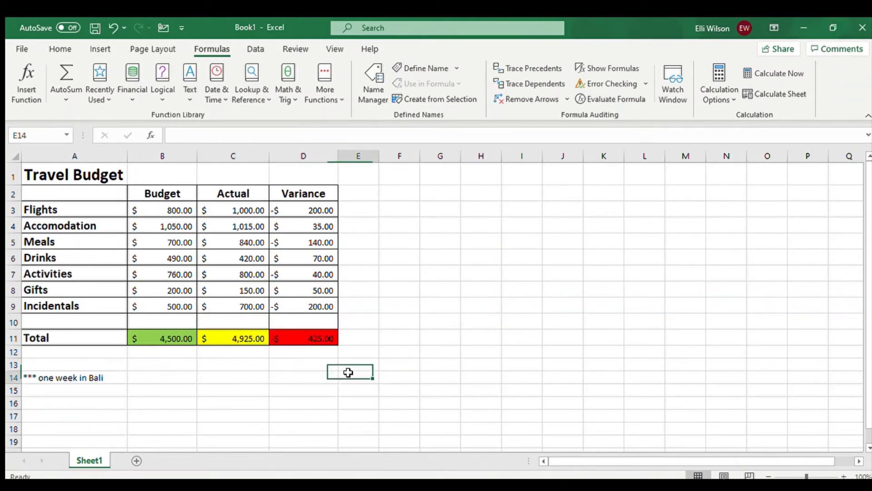
click(145, 376)
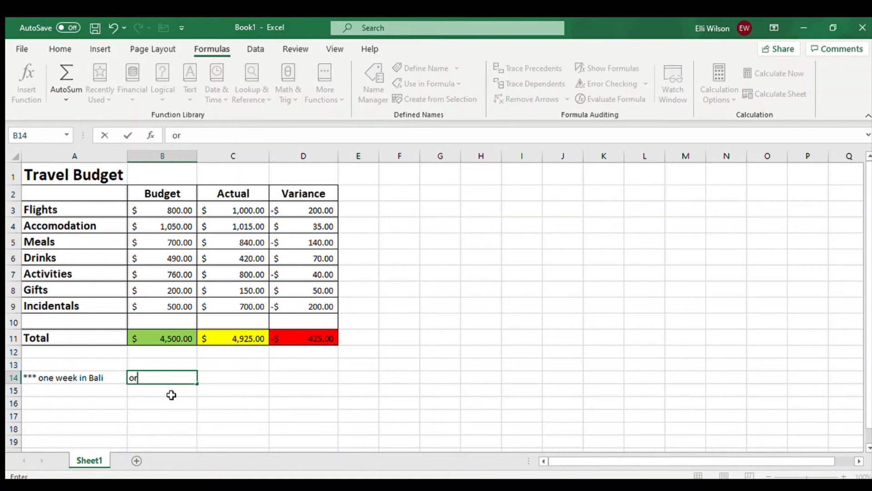
text(iginal budge)
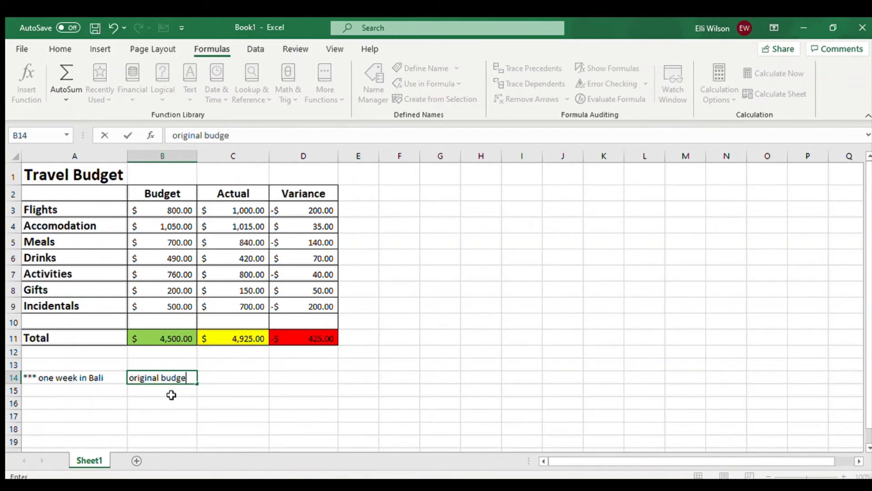
text(t $5000)
click(425, 416)
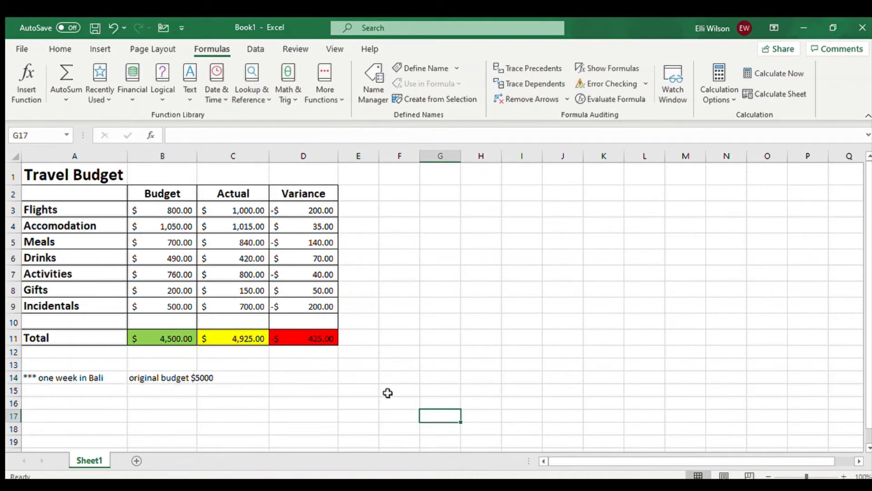
- Add the note 'want to stick to $4500' in B16
scroll(323, 407, down, 1)
scroll(309, 415, up, 1)
click(241, 339)
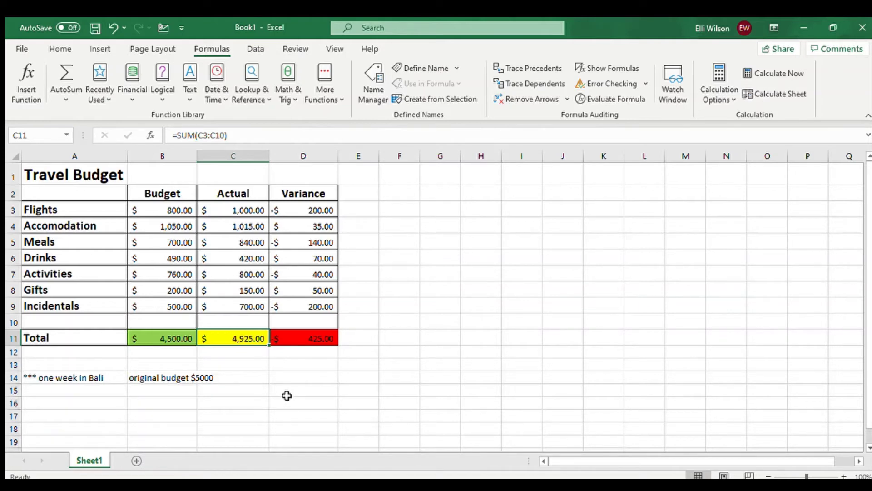
click(172, 401)
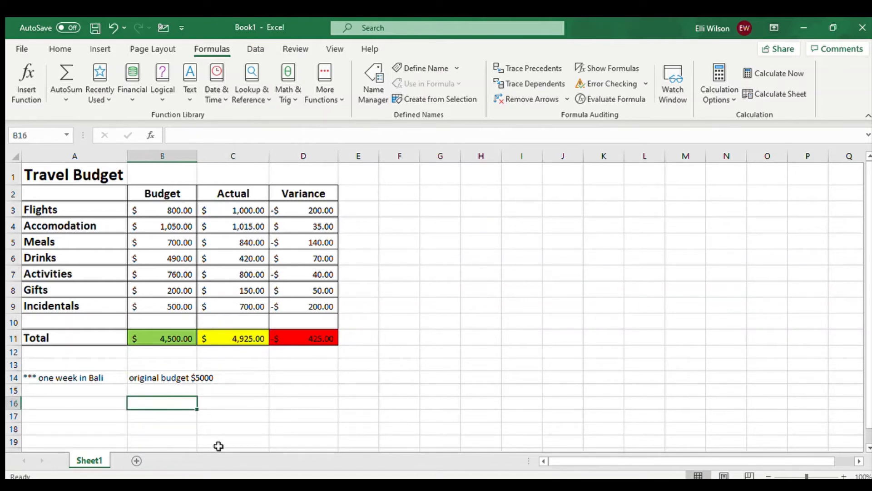
text(want to s)
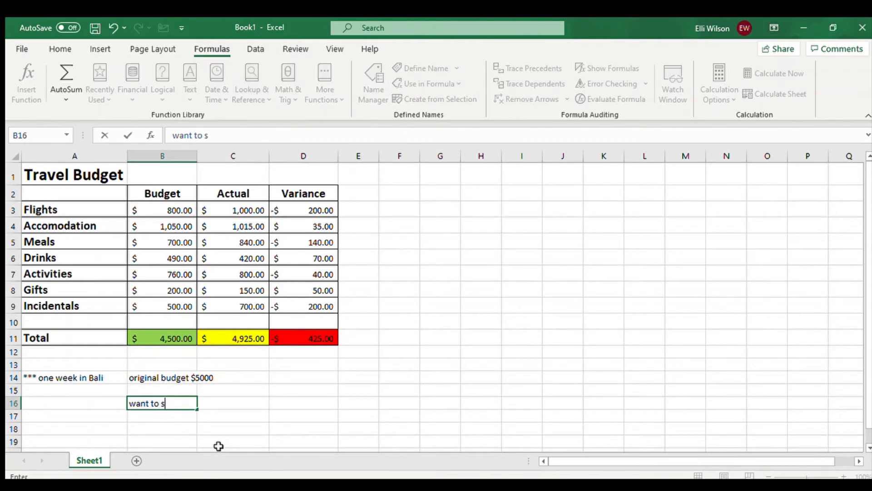
text(tick to $4500)
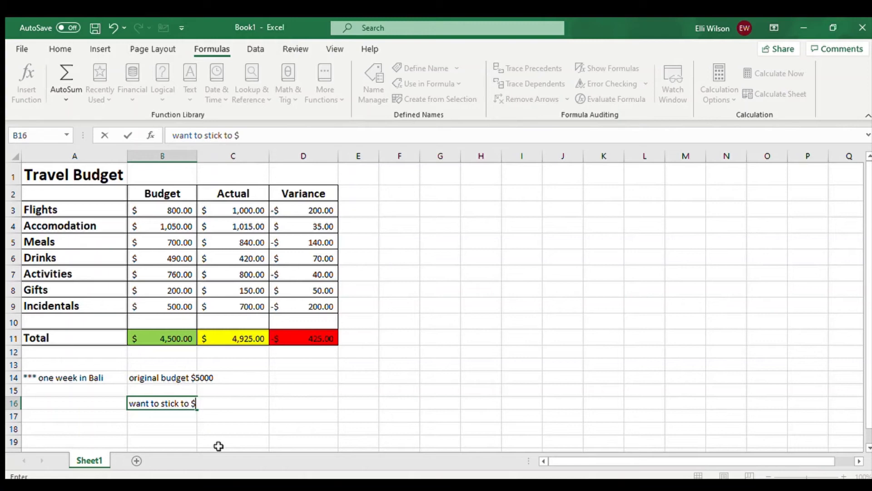
click(332, 416)
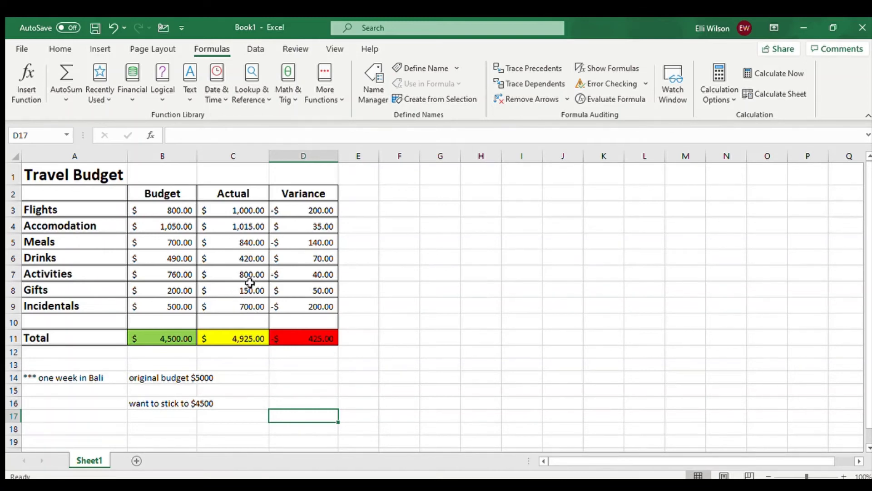
- Change the Accomodation actual cost in C4 to =130*7
click(243, 228)
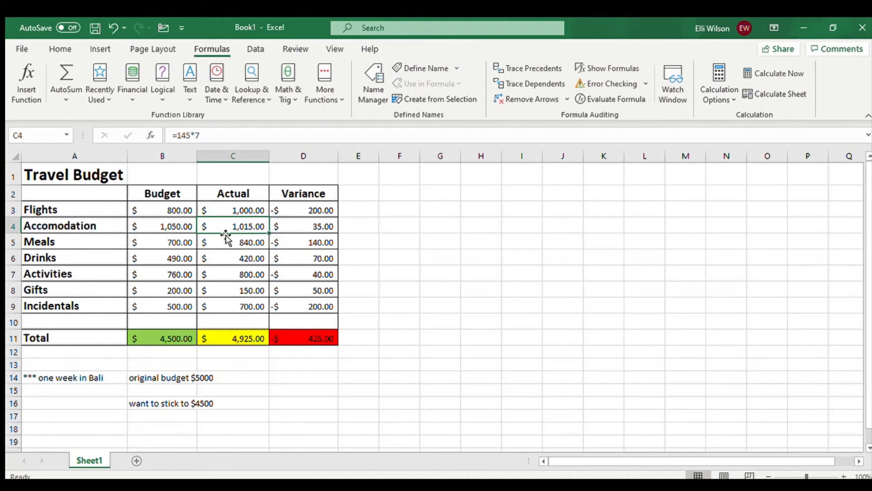
text(=130)
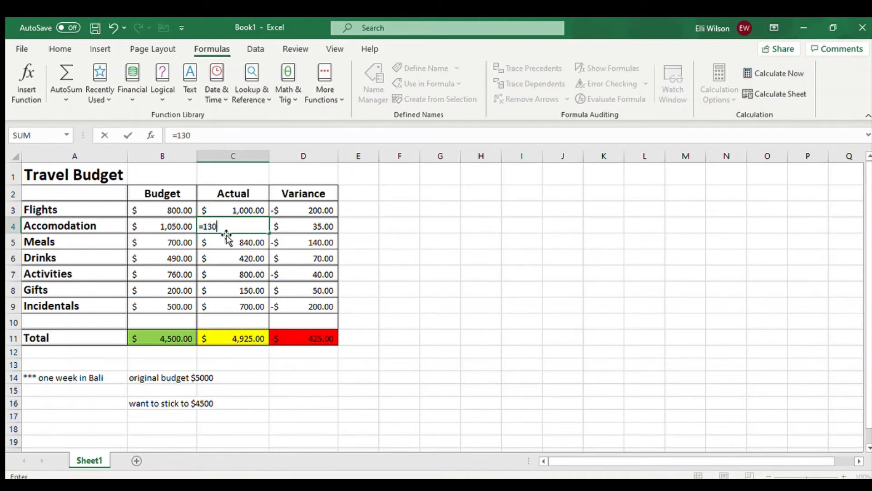
text(*7)
key(Return)
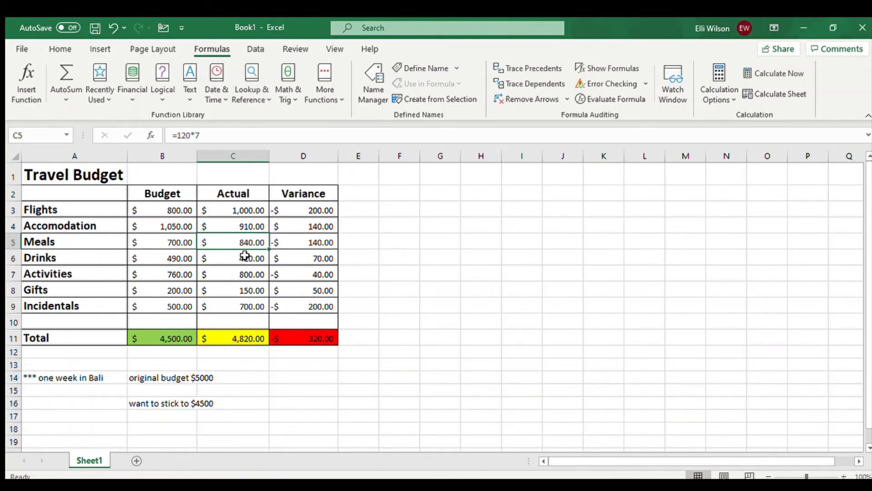
- Rewrite the Meals actual formula in C5 as =(120*5)+(50*2)
click(245, 272)
click(245, 241)
click(215, 134)
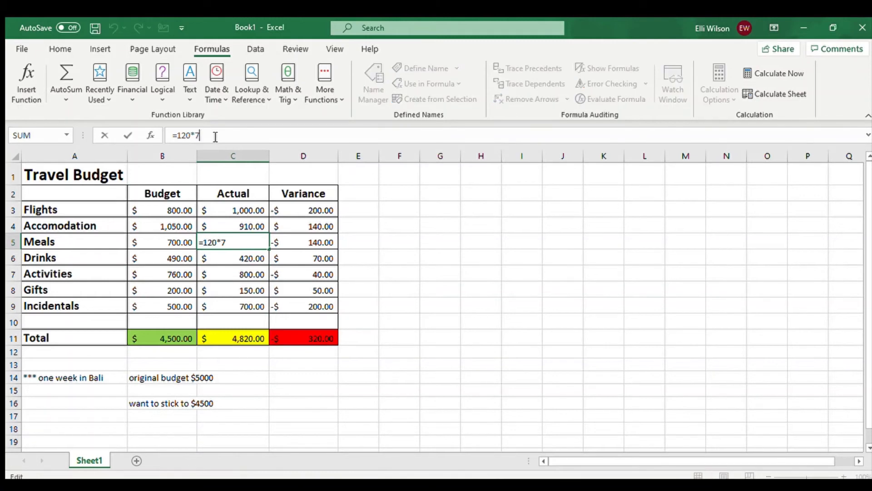
click(177, 135)
text(()
key(BackSpace)
text(5))
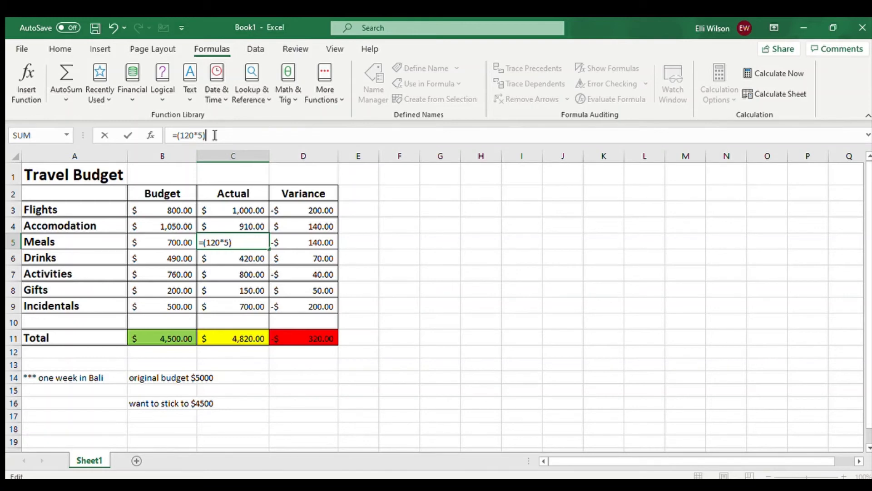
text(+(50*2))
key(Return)
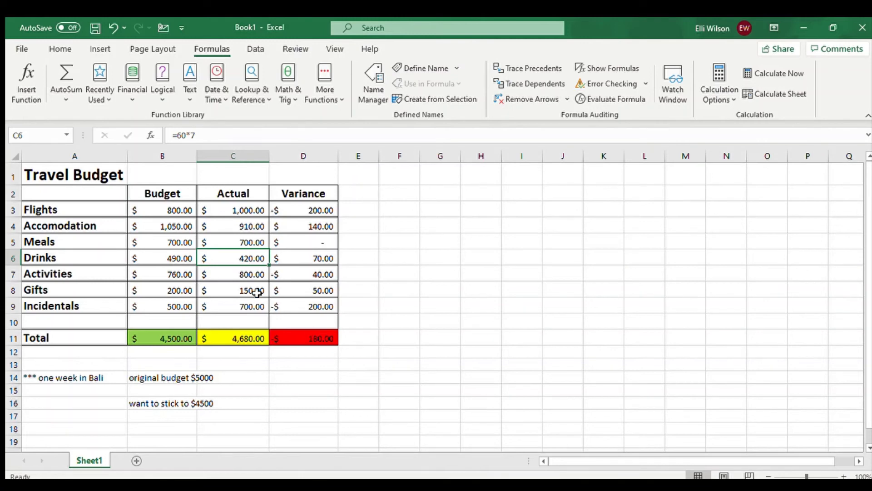
- Change the Drinks actual formula in C6 to =(60*5), giving $300.00
click(236, 277)
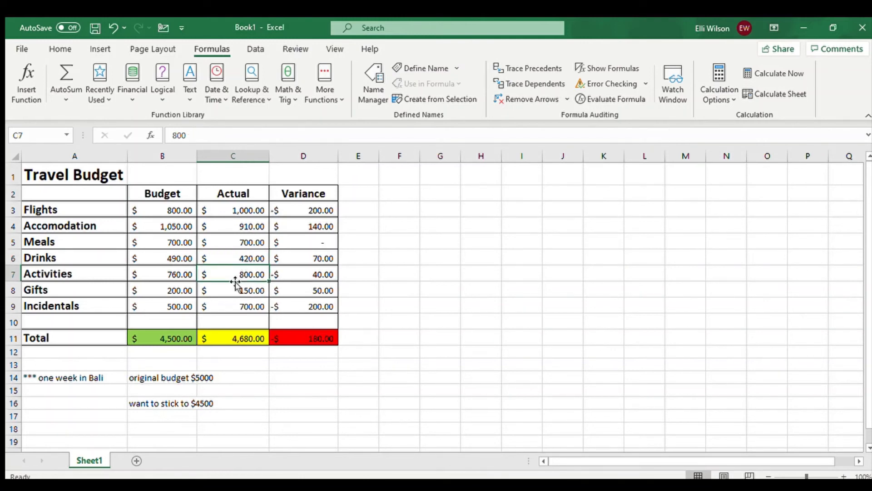
click(245, 256)
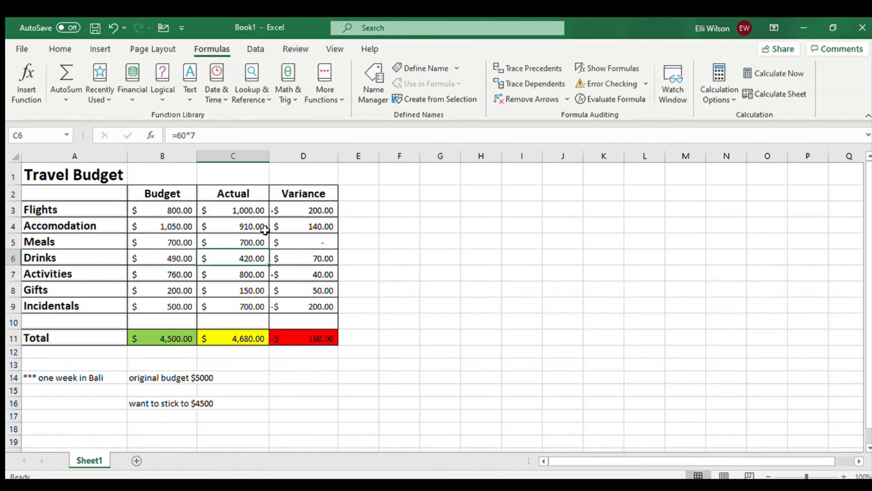
click(177, 135)
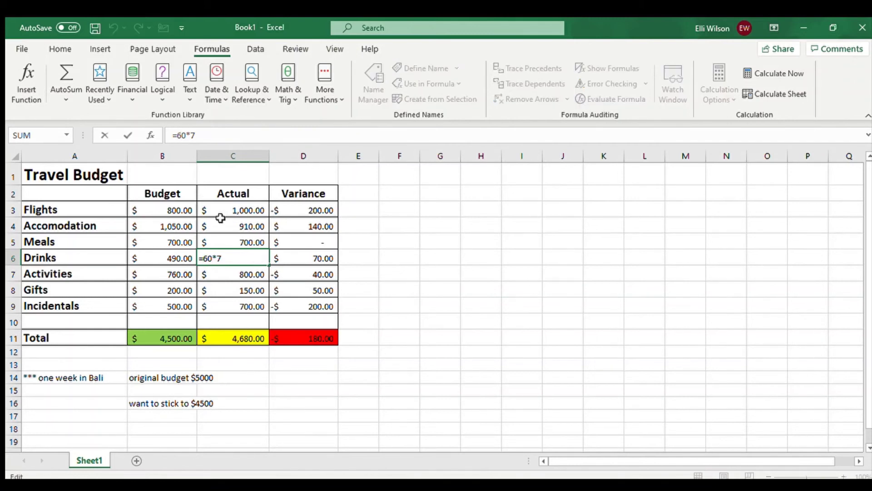
text((60*7)
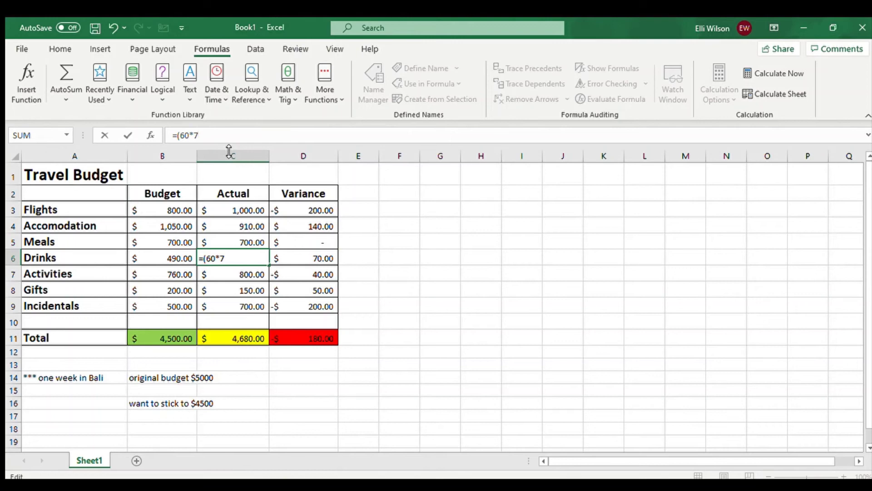
text())
key(BackSpace)
key(BackSpace)
text(5))
key(Return)
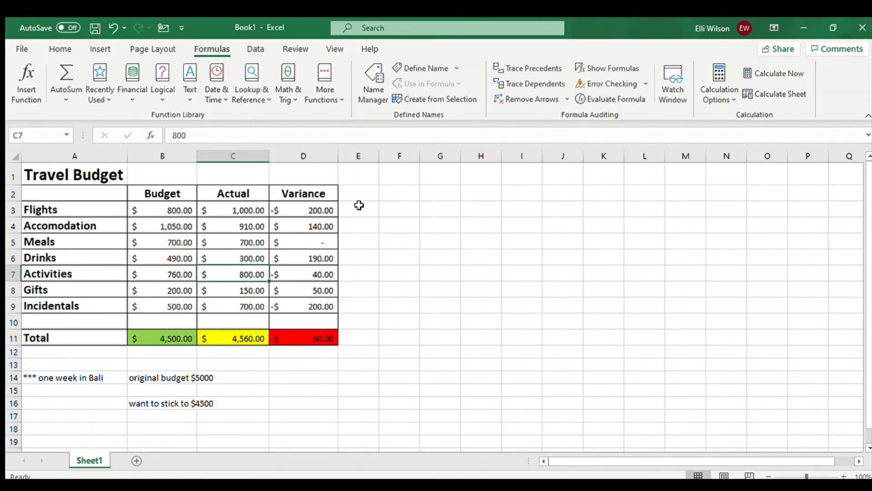
click(428, 262)
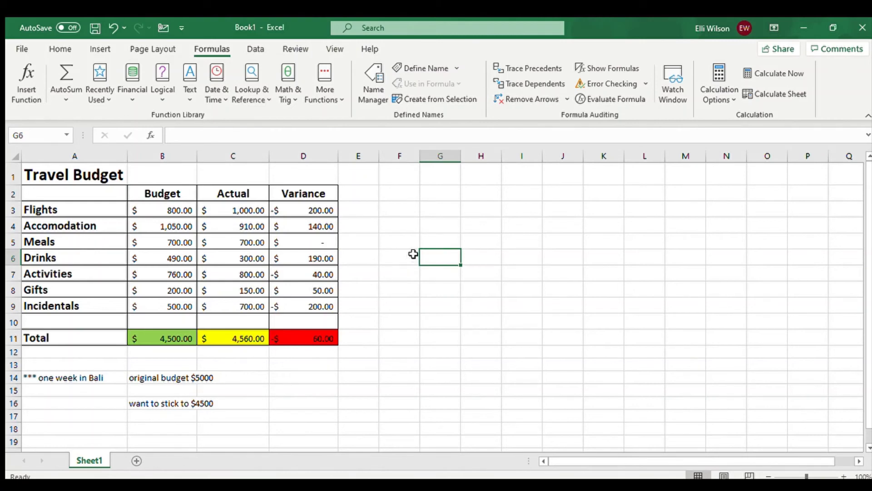
click(303, 336)
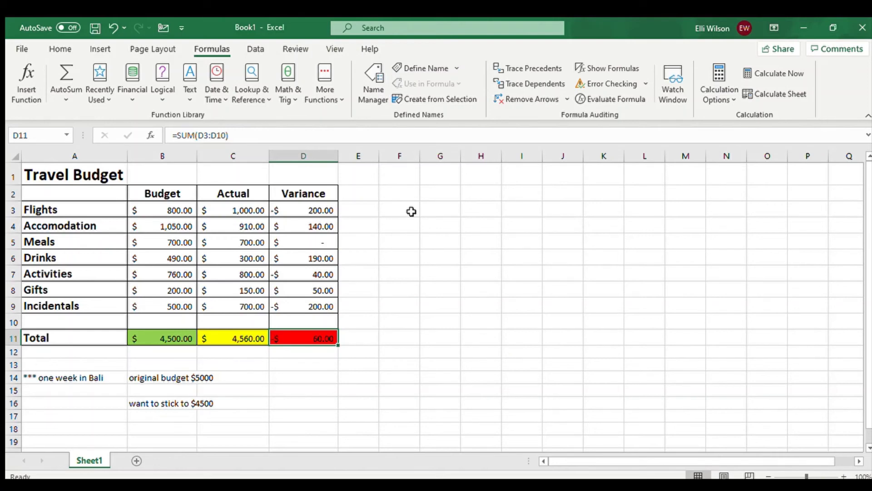
- Enter 'Overtime at work' with 1.5 and 'hourly rate' with 25 in rows 3 and 4
click(412, 211)
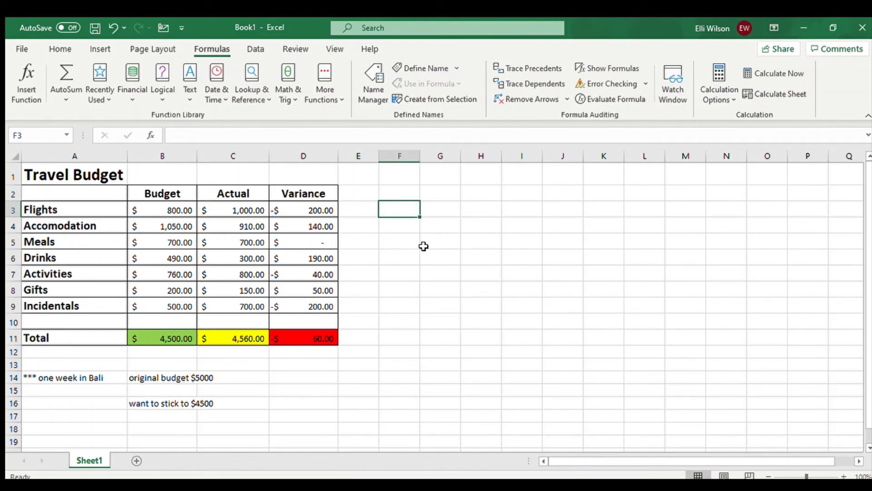
text(Overtim)
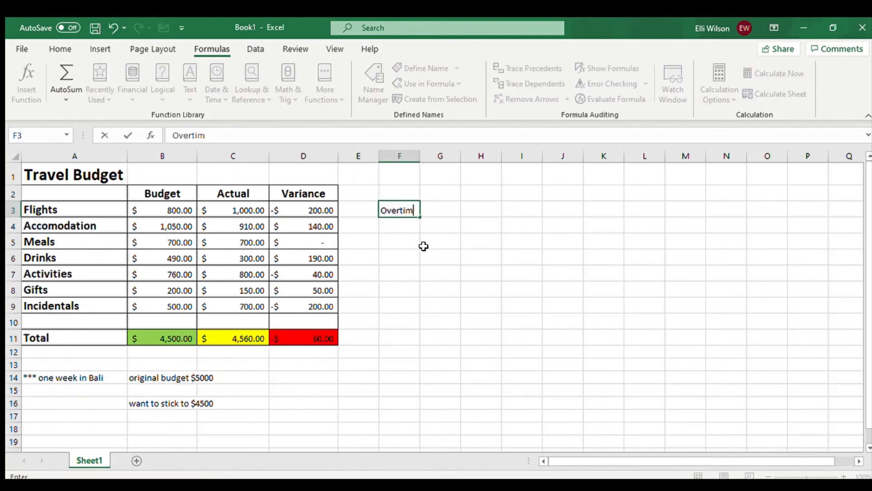
text(e at work)
key(Tab)
key(Tab)
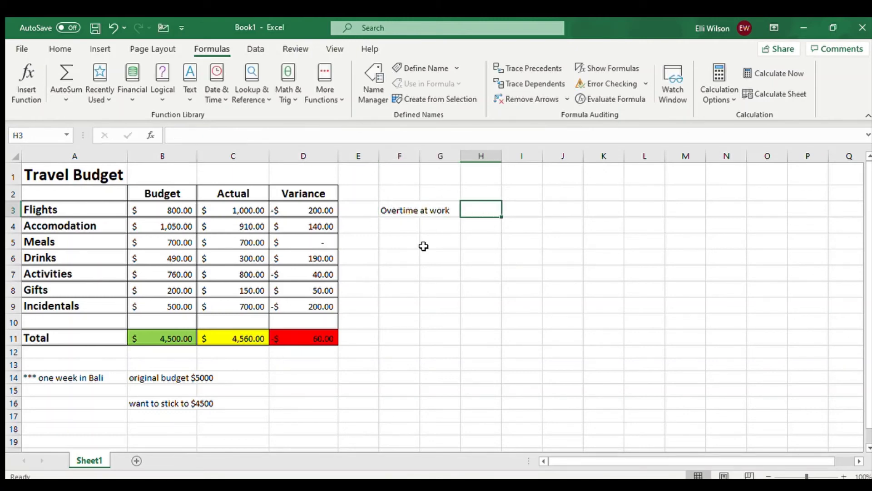
text(1.5)
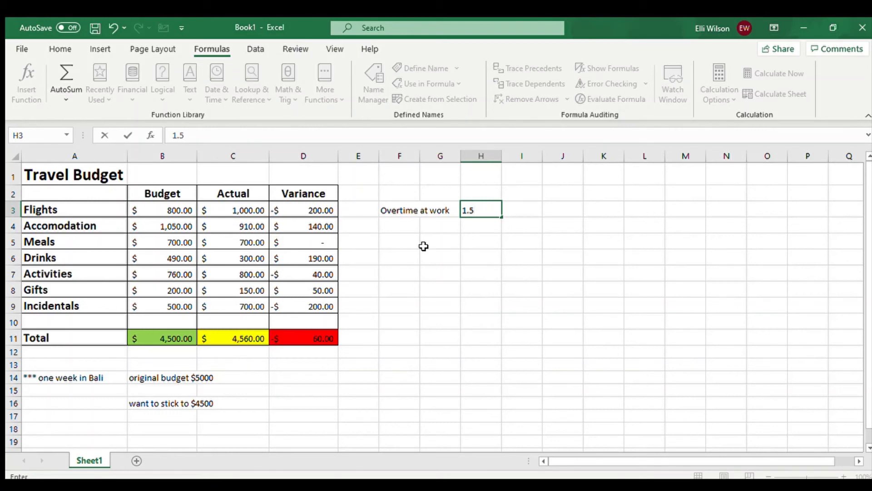
key(Tab)
click(408, 225)
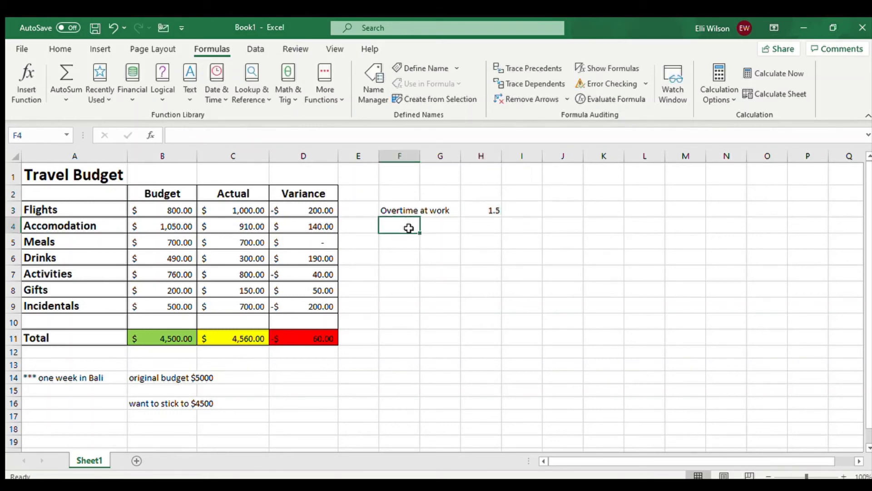
text(hour)
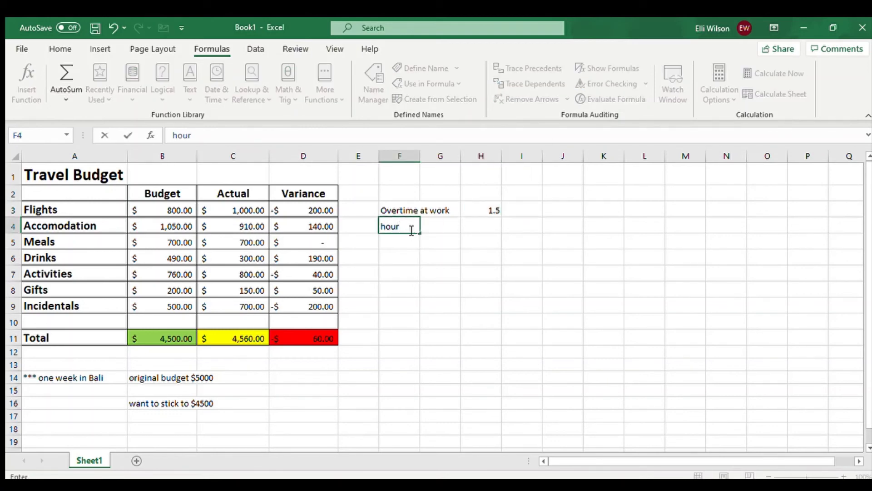
text(ly rate)
key(Tab)
key(Tab)
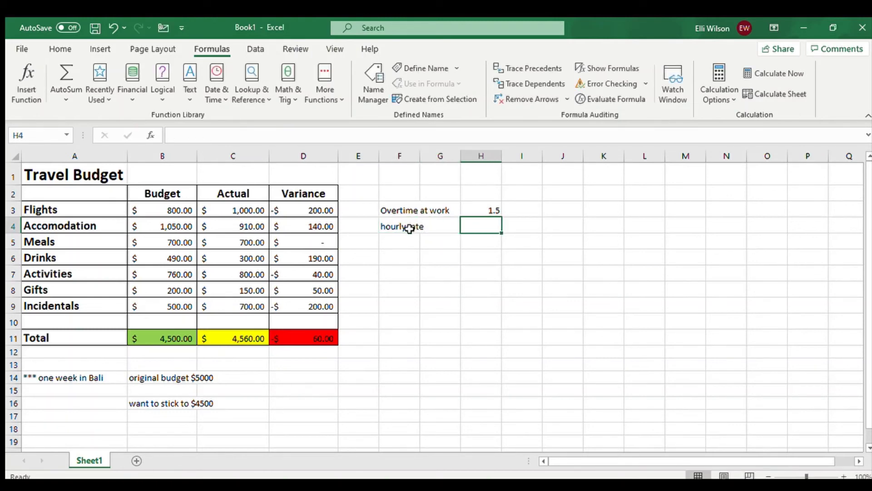
text(25.0)
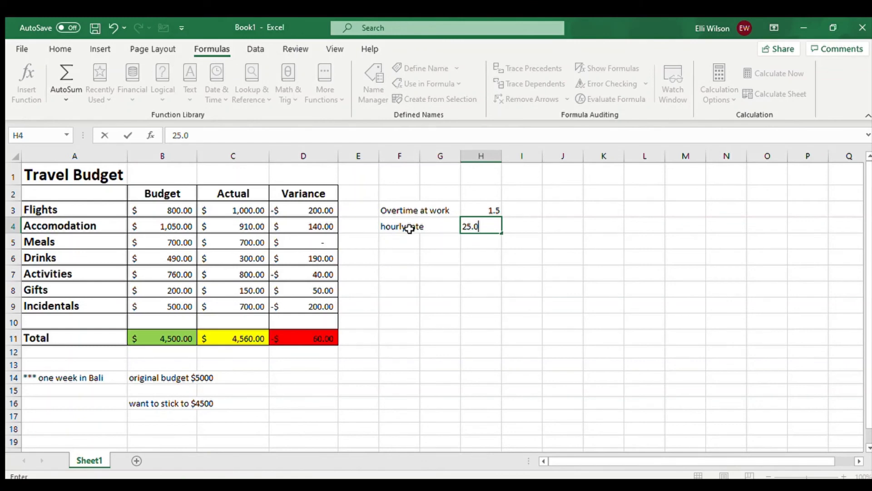
key(Tab)
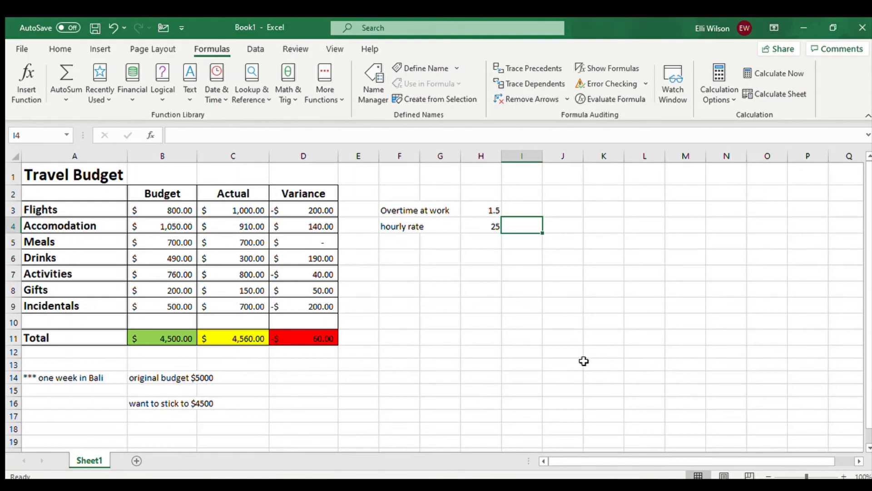
- Add the label 'overtime rate' in F6
click(411, 256)
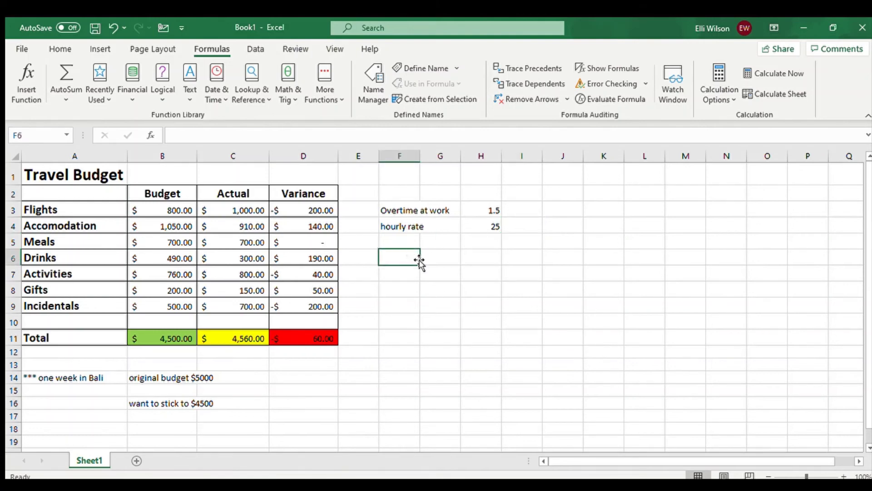
text(overtime r)
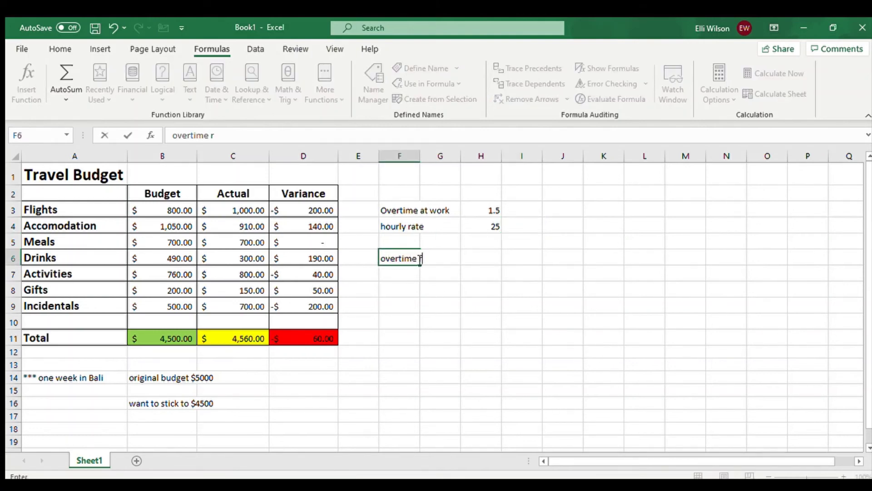
text(ate)
key(Tab)
key(Tab)
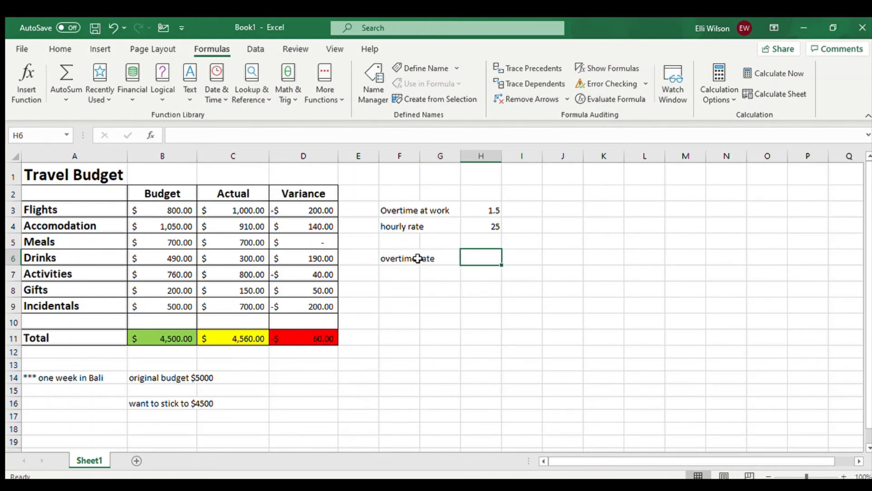
- Calculate the overtime rate in H6 as =H4*H3, giving 37.5
text(=)
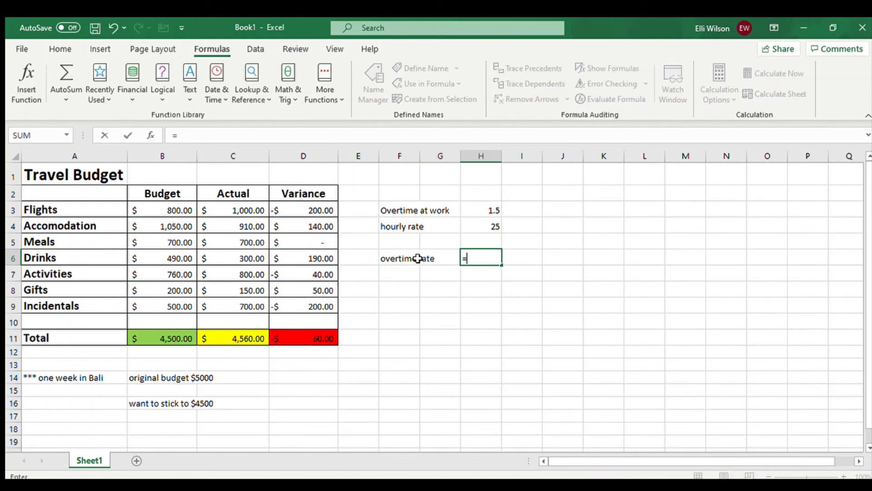
click(472, 222)
text(*)
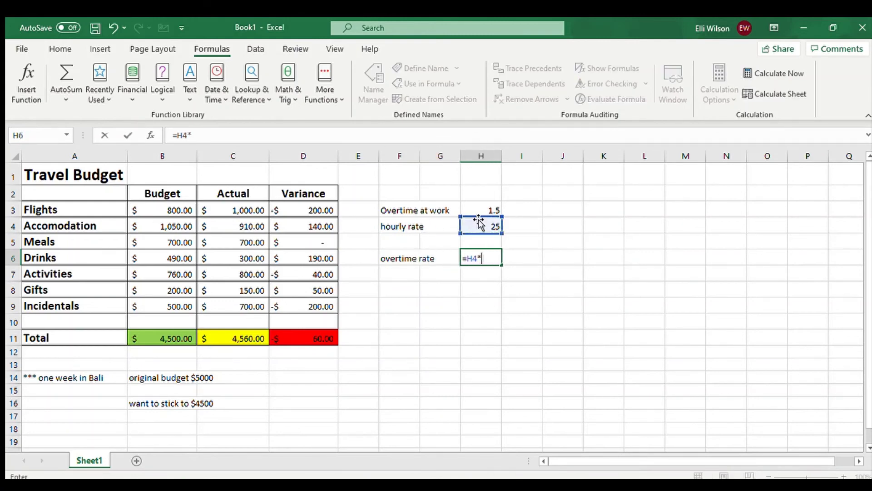
click(481, 208)
key(Return)
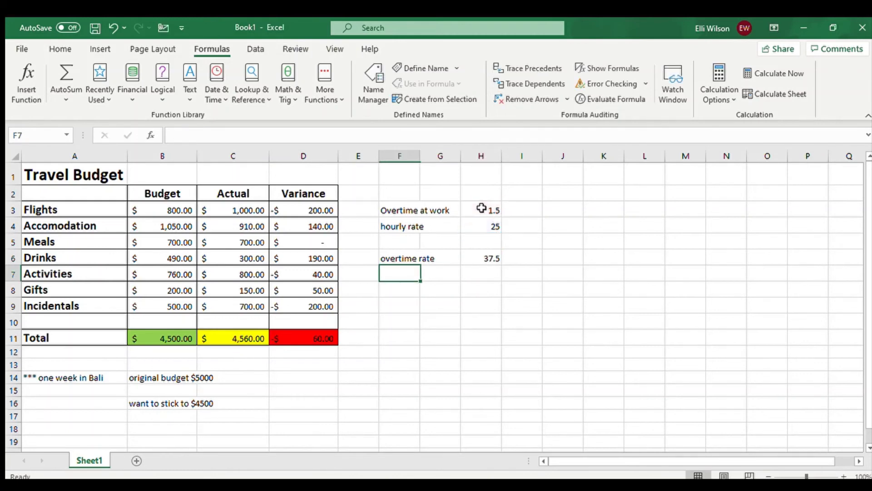
click(487, 257)
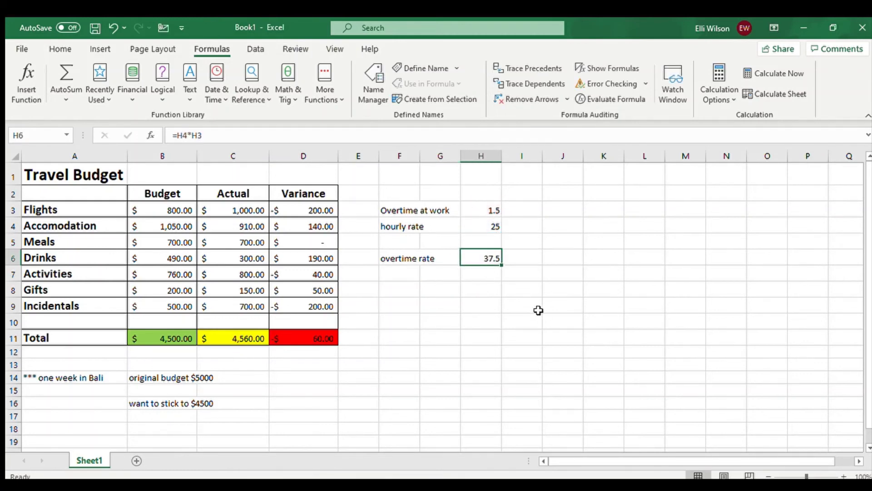
- Label F8 'difference to make' and link H8 to D11, showing -$ 60.00
click(402, 291)
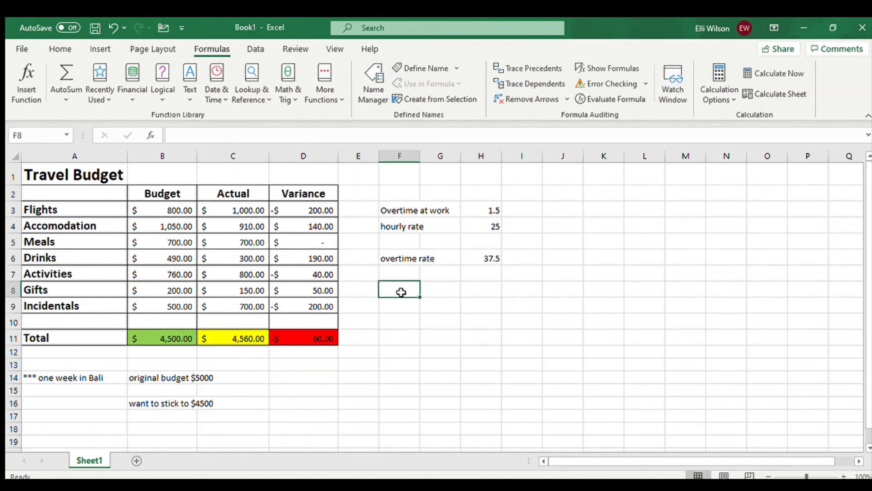
text(diff)
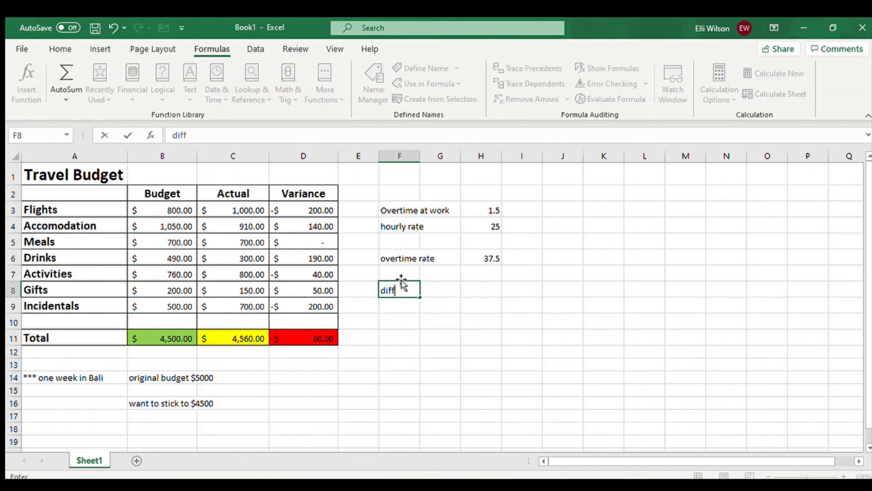
text(erence t anke)
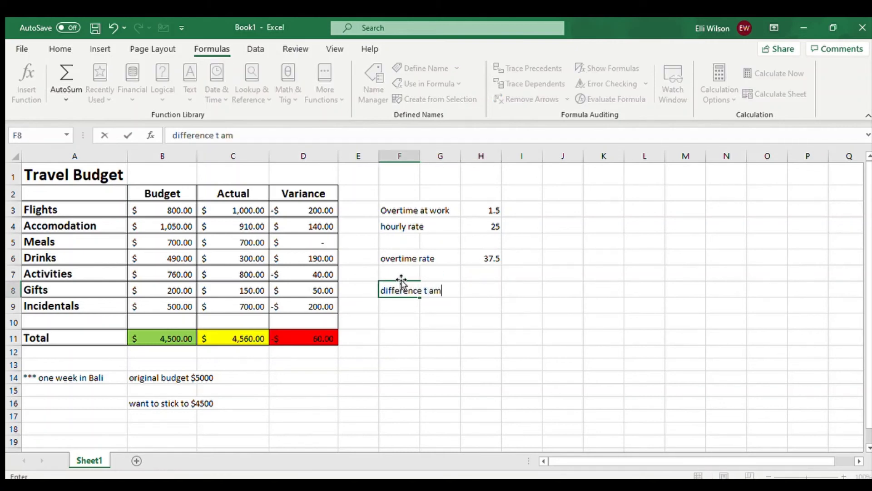
key(BackSpace)
key(BackSpace)
key(BackSpace)
key(BackSpace)
text(o make)
key(Tab)
key(Tab)
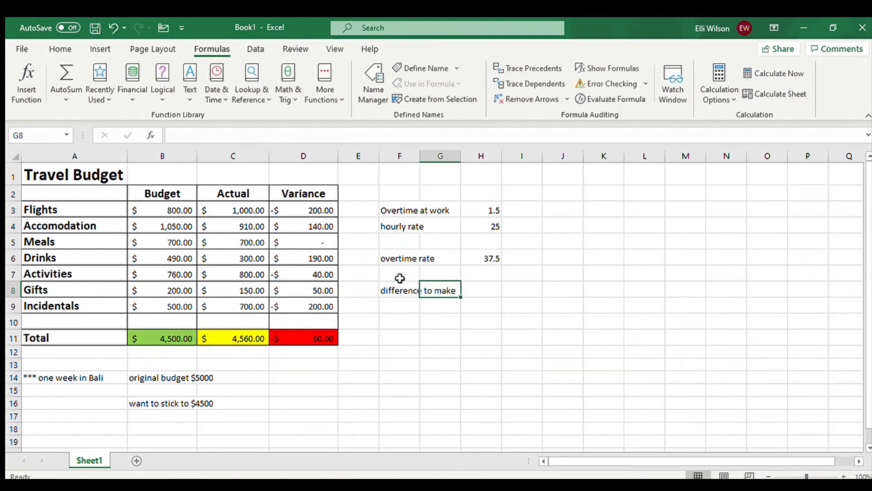
text(=)
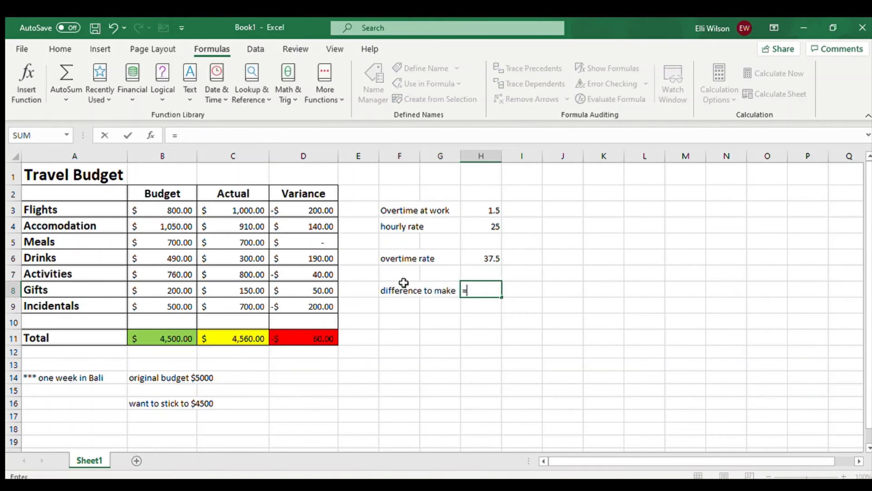
click(328, 338)
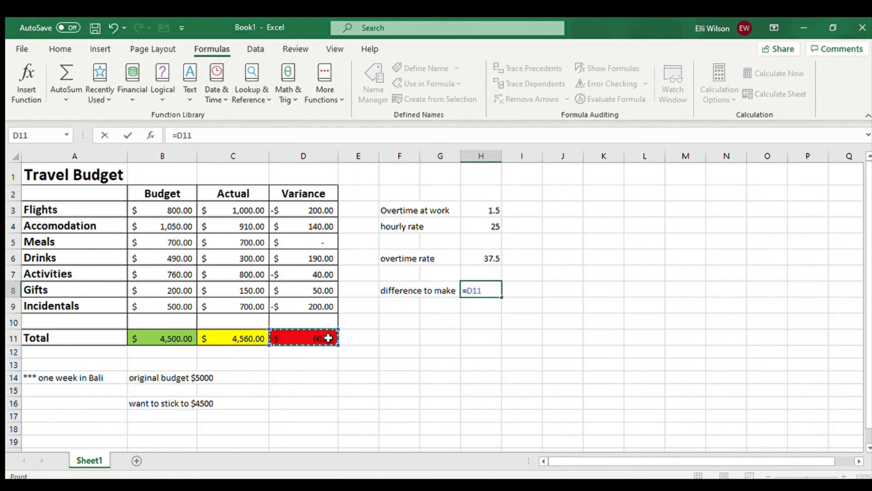
key(Return)
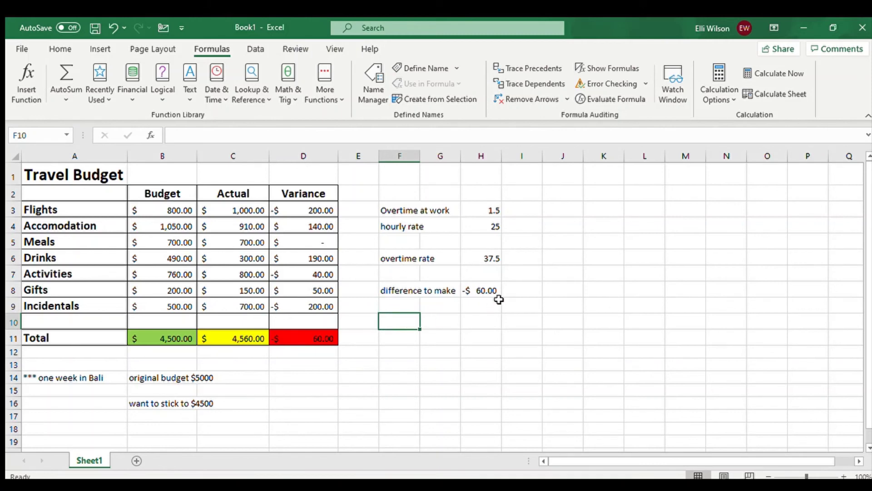
click(490, 287)
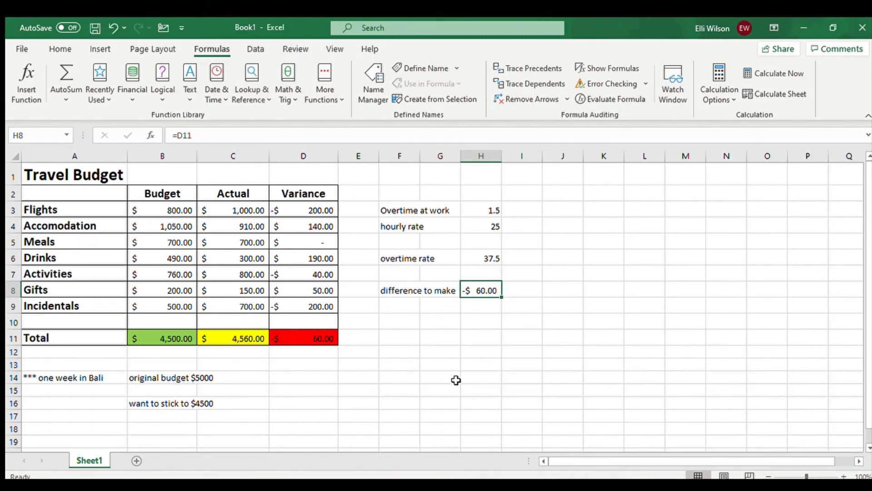
click(519, 380)
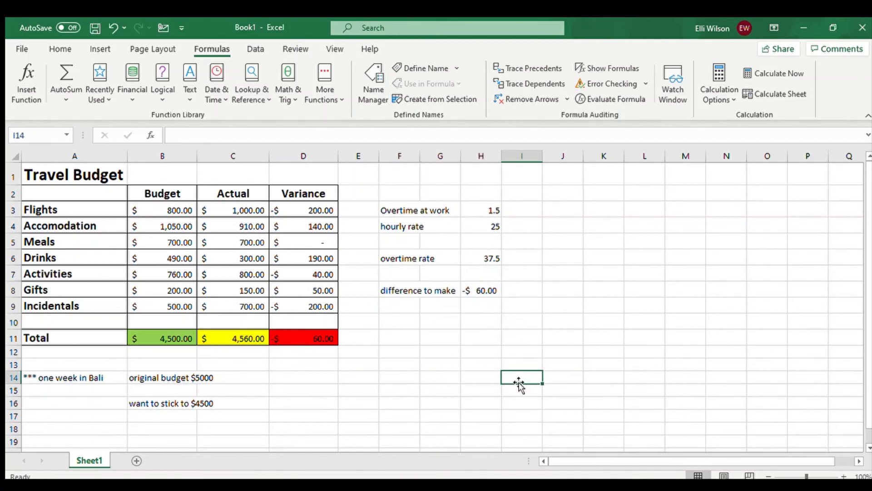
- Add the label 'hours to work OT' in F10 and the formula =H8/H6 in H10
click(386, 320)
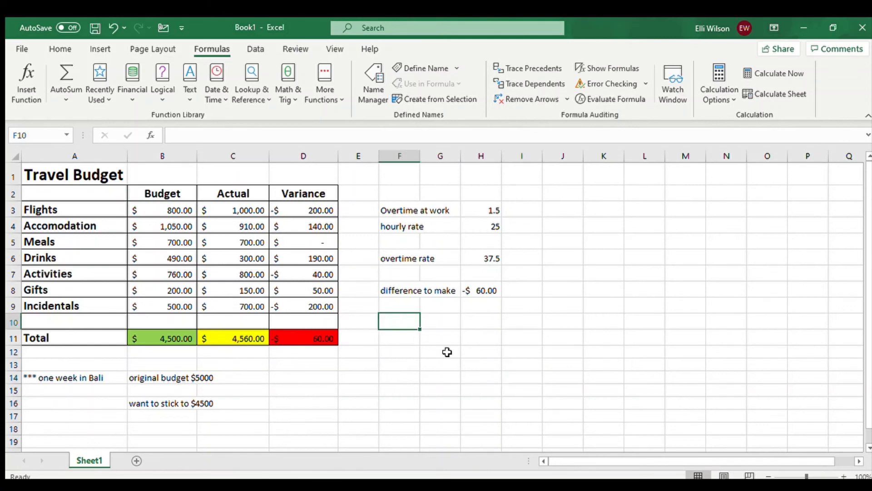
text(hours to )
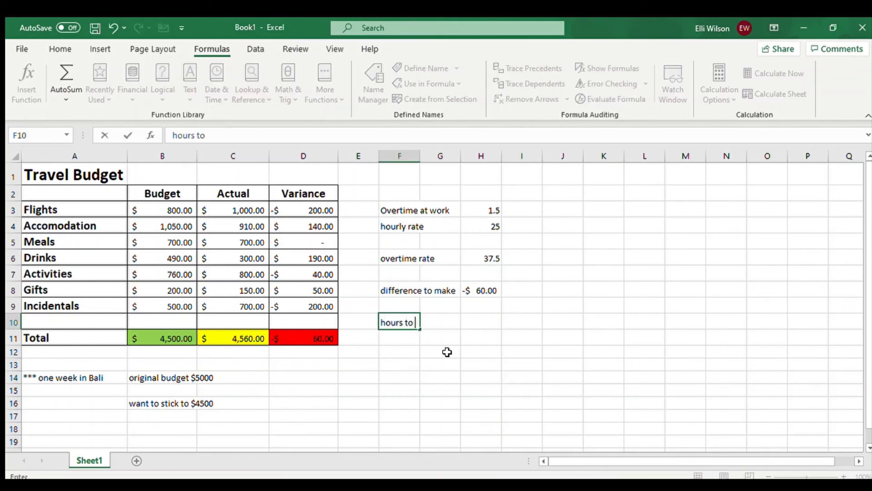
text(work OT)
key(Tab)
key(Tab)
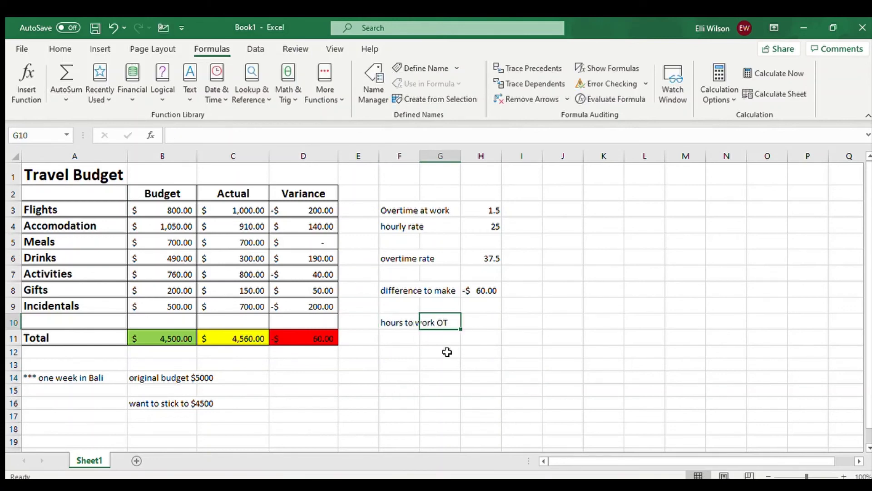
text(=)
click(480, 289)
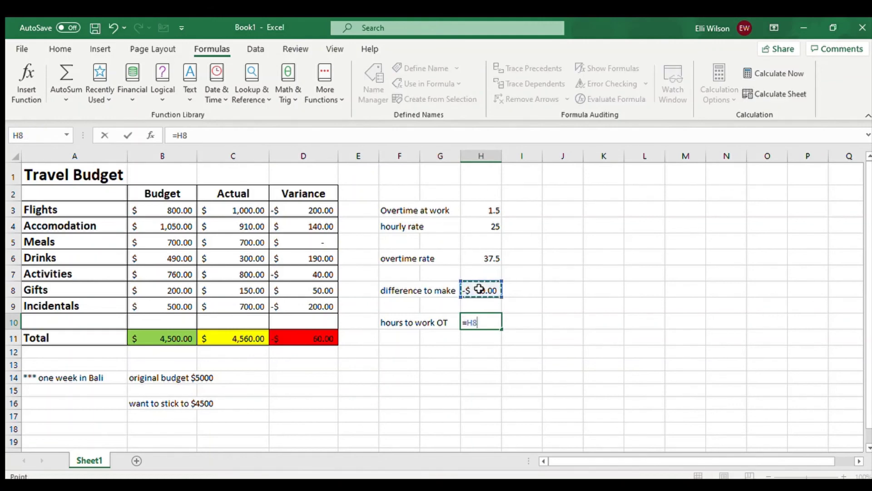
text(/)
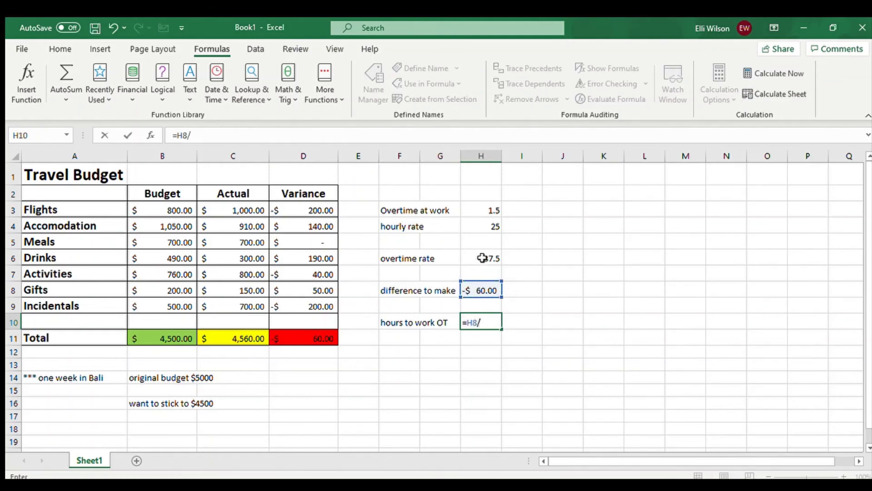
click(482, 257)
key(Return)
- Apply the General number format to H10 so it shows -1.6
click(559, 338)
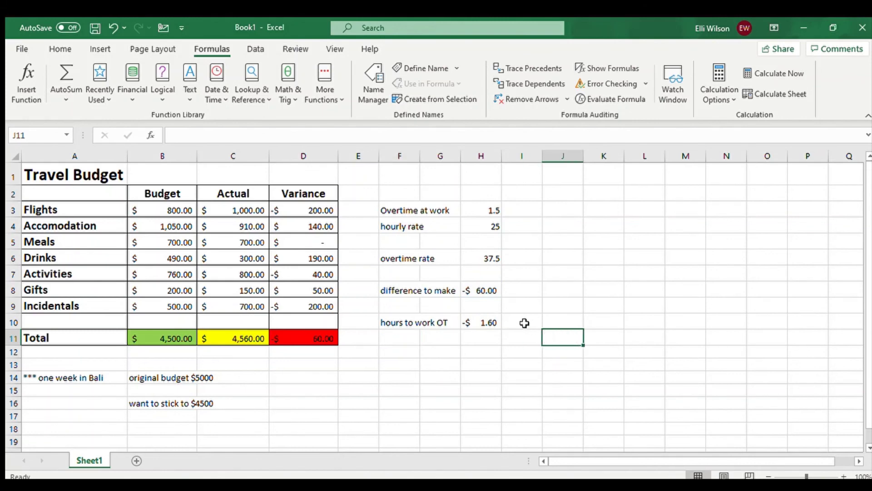
click(497, 322)
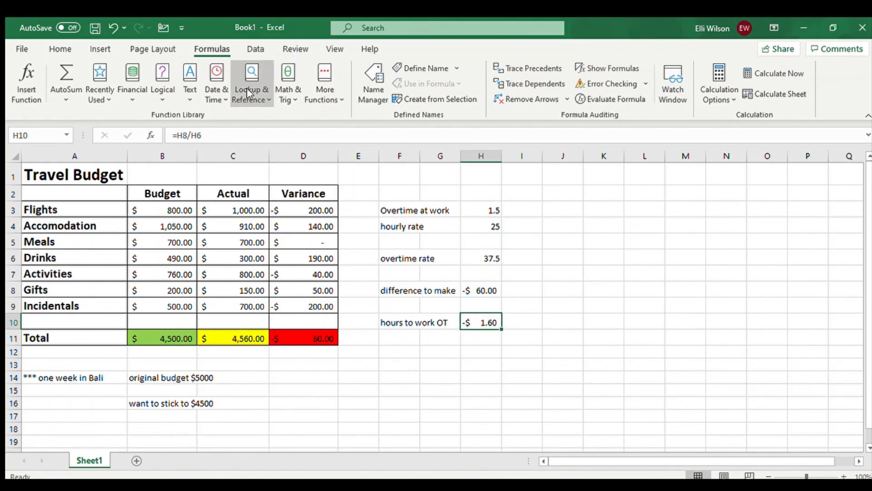
click(60, 49)
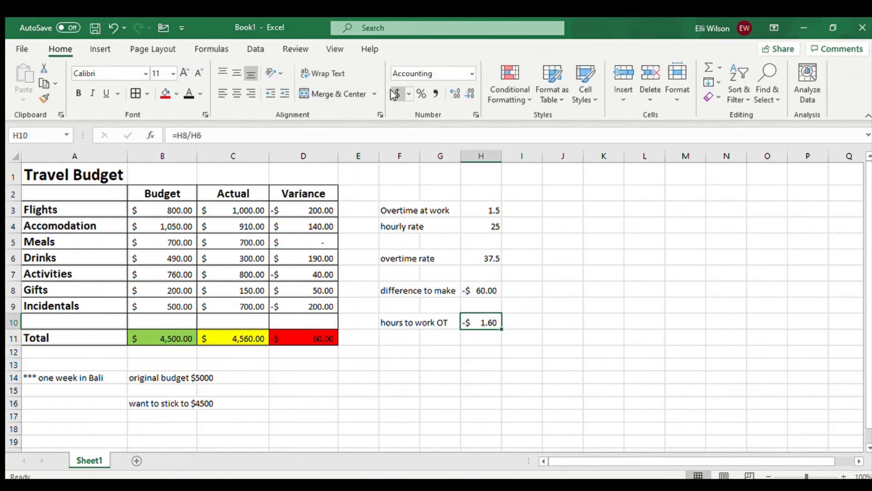
click(420, 78)
key(BackSpace)
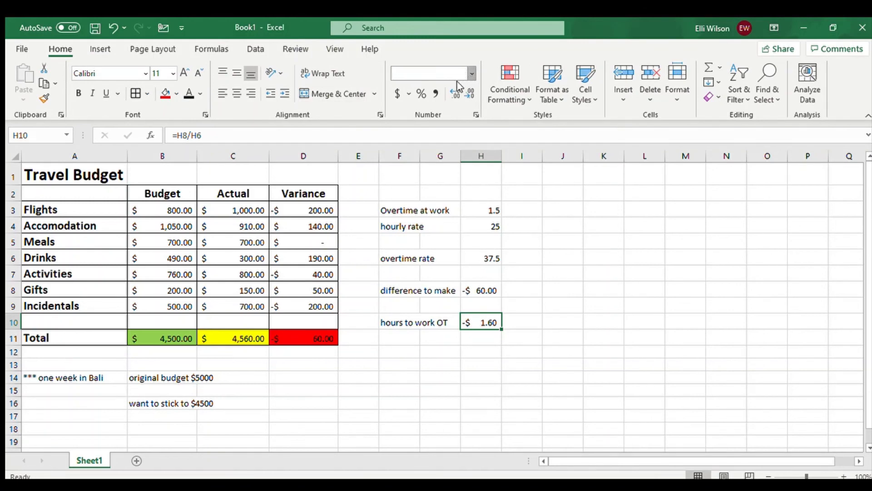
click(456, 93)
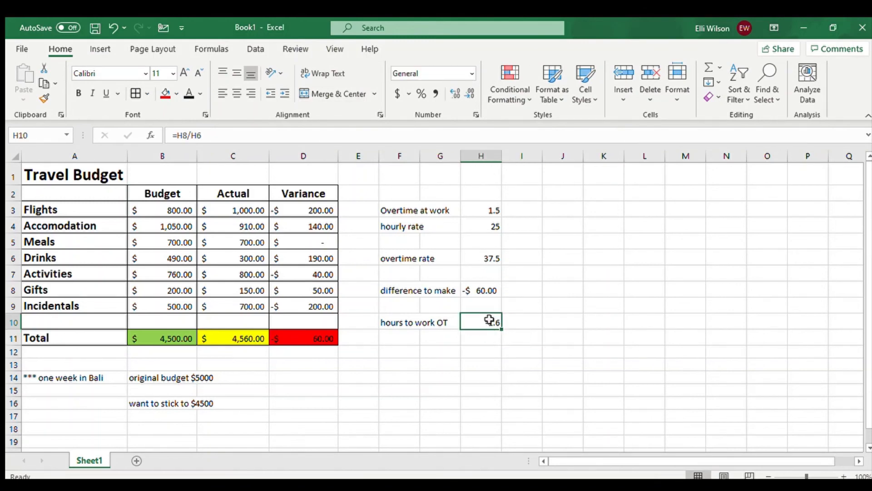
click(576, 308)
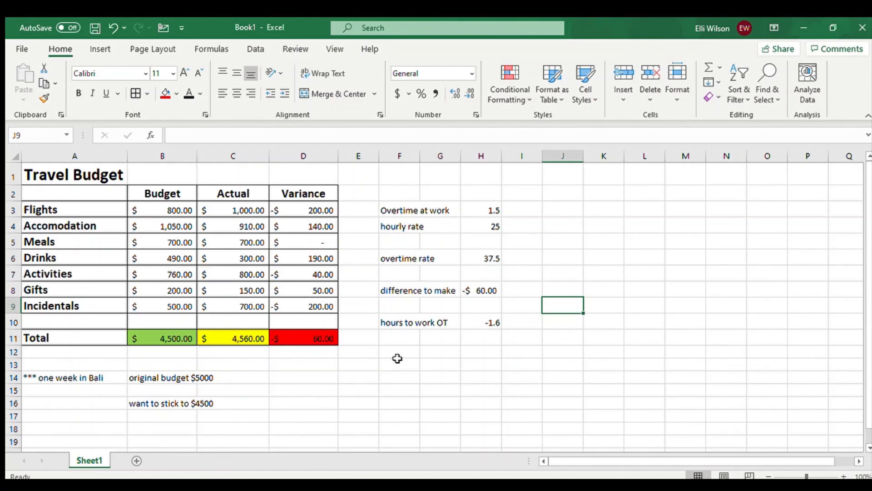
- Drag the G/H header border right to widen column G for the overtime labels
drag(462, 156, 488, 156)
click(578, 257)
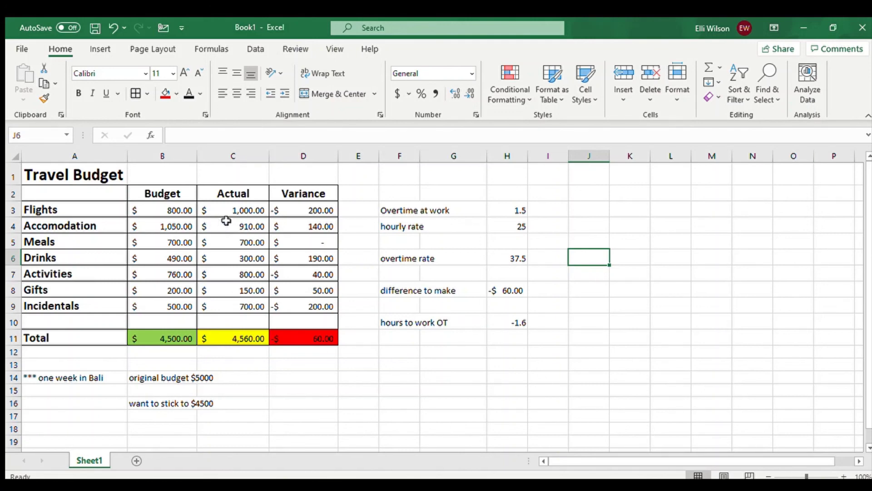
- Change the Flights actual in C3 to 1500 and Accommodation actual in C4 to 500
click(232, 207)
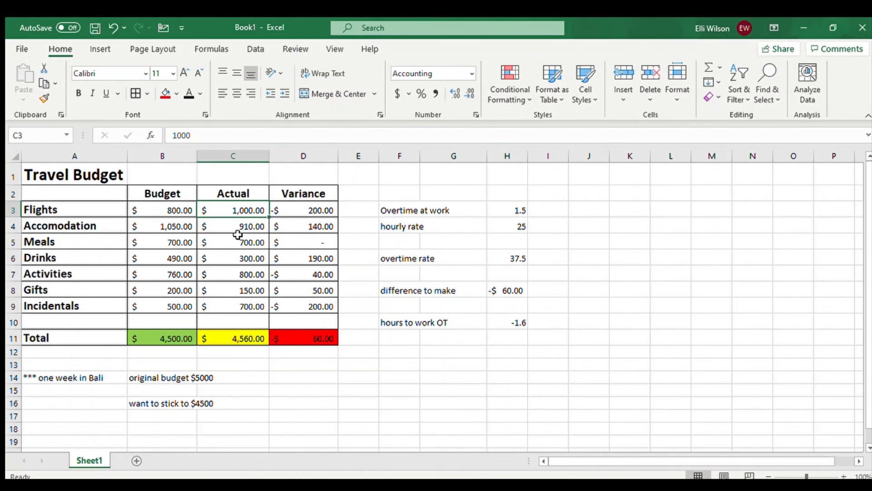
text(1500)
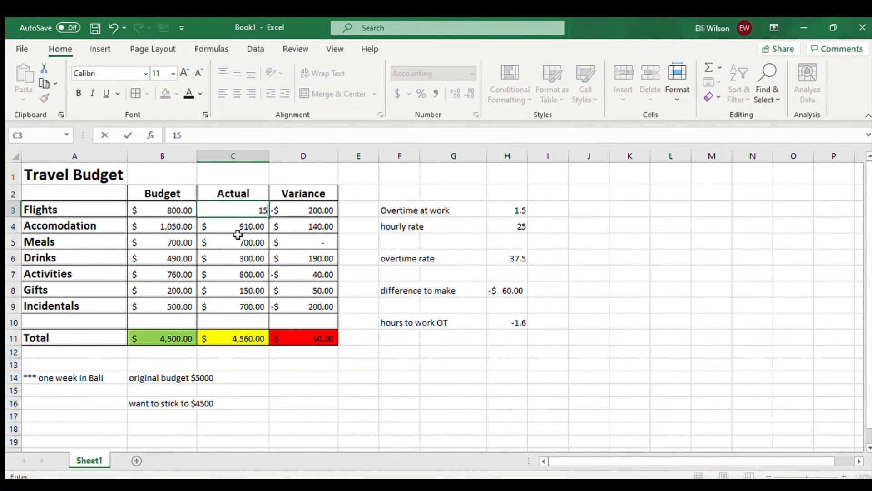
click(428, 390)
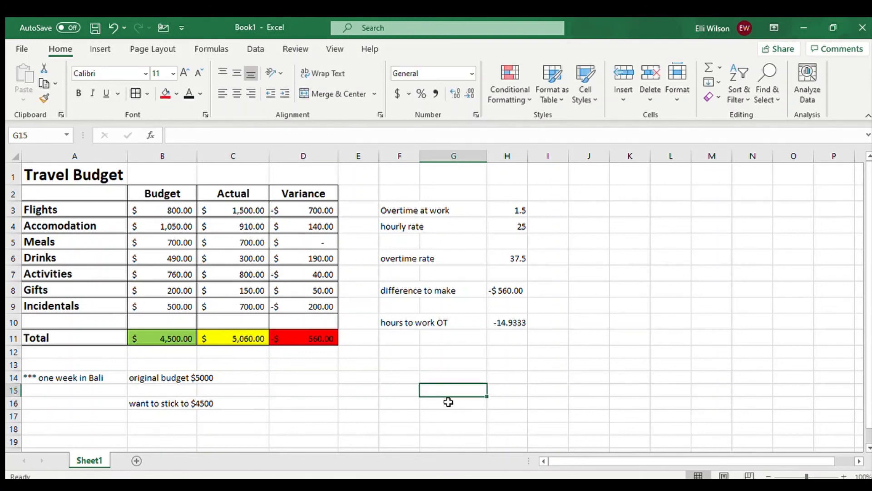
click(507, 322)
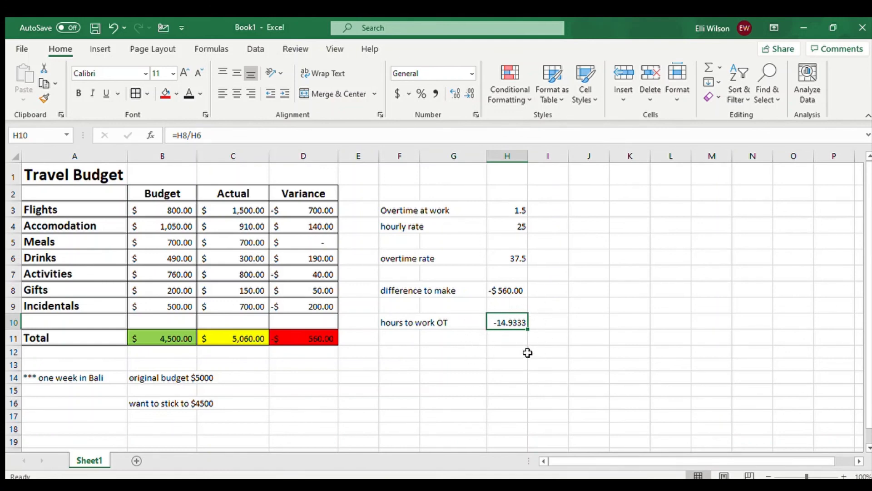
click(253, 224)
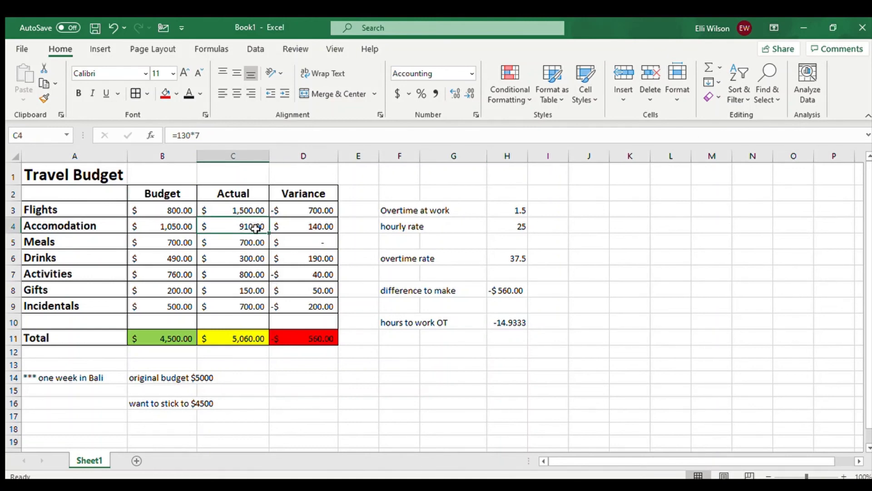
text(500)
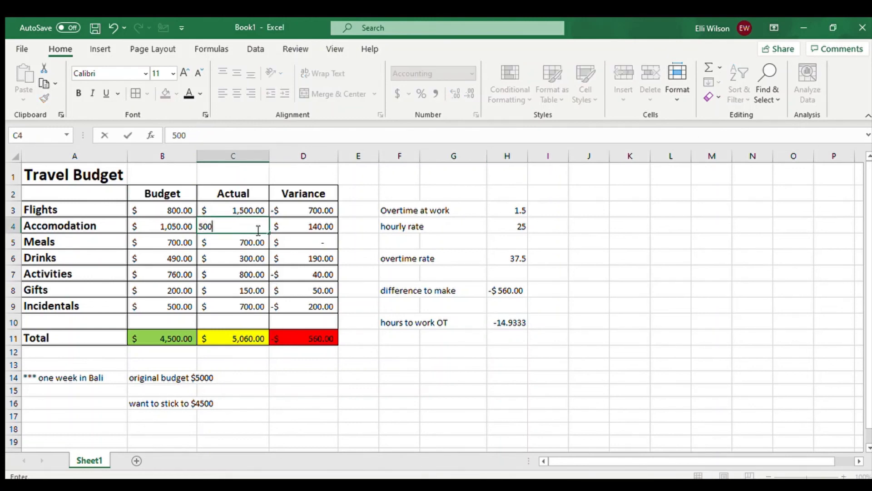
click(367, 388)
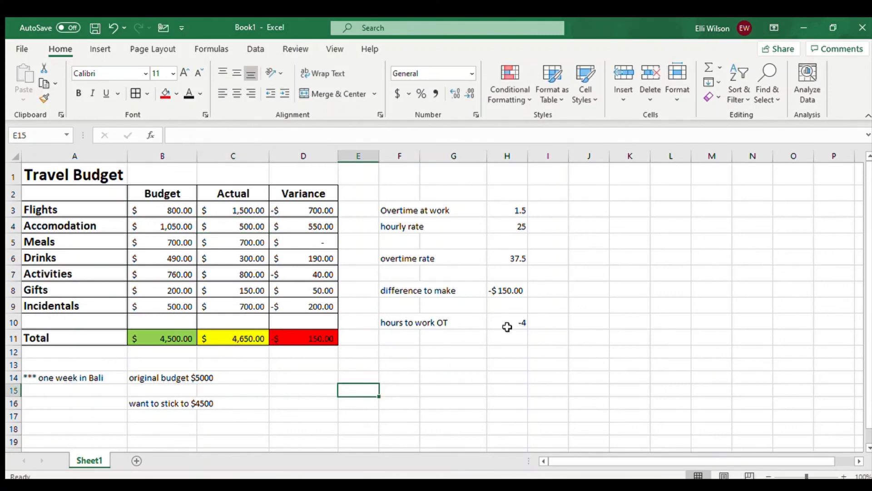